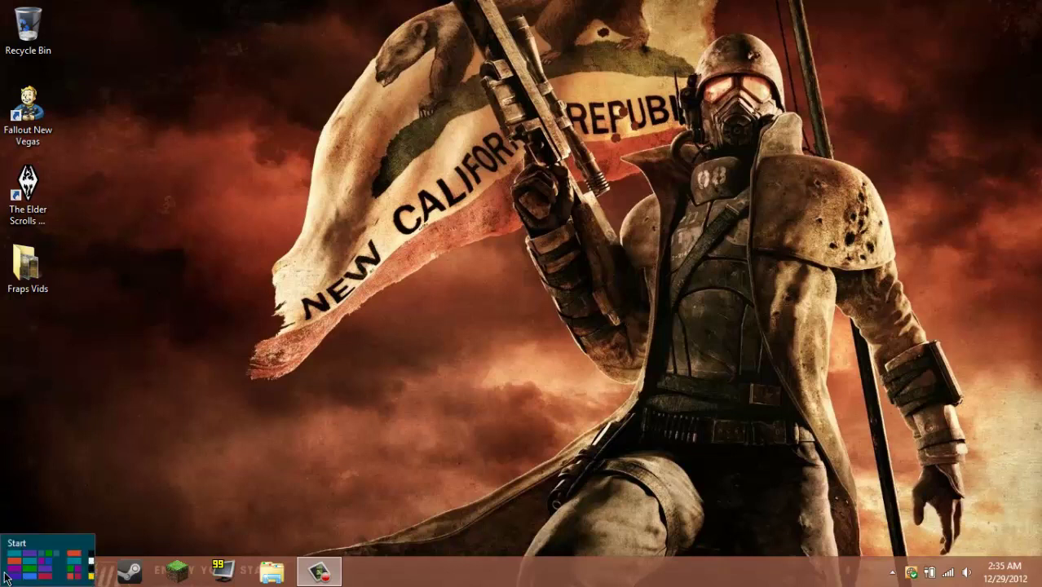
Start Google Chrome from its Windows 8 Start screen tile, then switch back to the desktop.
{"action": "left_click", "coordinate": [4, 577]}
{"action": "scroll", "coordinate": [233, 560], "scroll_direction": "right", "scroll_amount": 10}
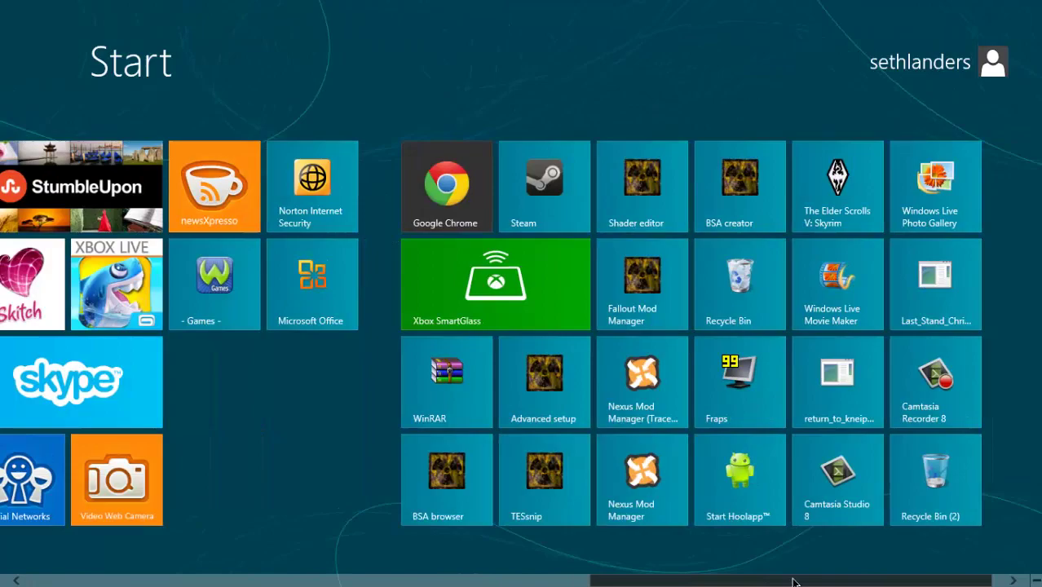
{"action": "left_click_drag", "start_coordinate": [795, 582], "coordinate": [4, 580]}
{"action": "left_click", "coordinate": [187, 489]}
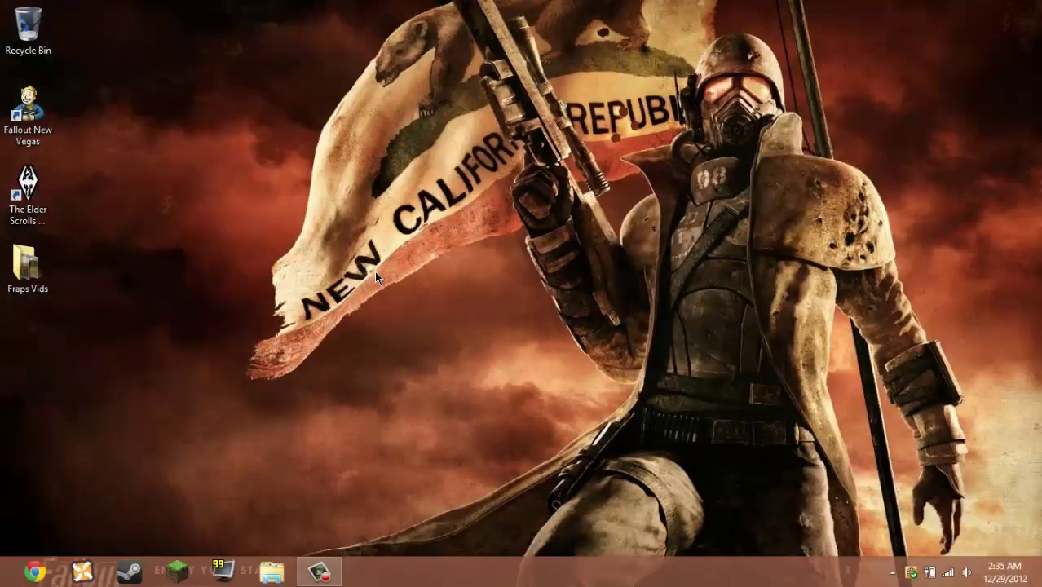
In a new Chrome window, enter 'zombie' and go to the suggested ZombieModding.com site.
{"action": "left_click", "coordinate": [34, 572]}
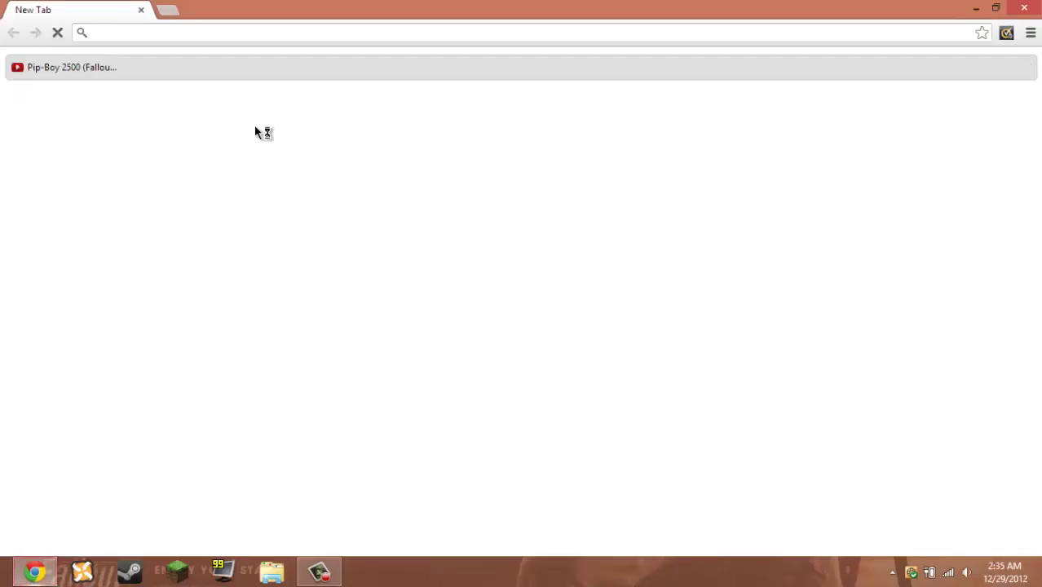
{"action": "type", "text": "zomb"}
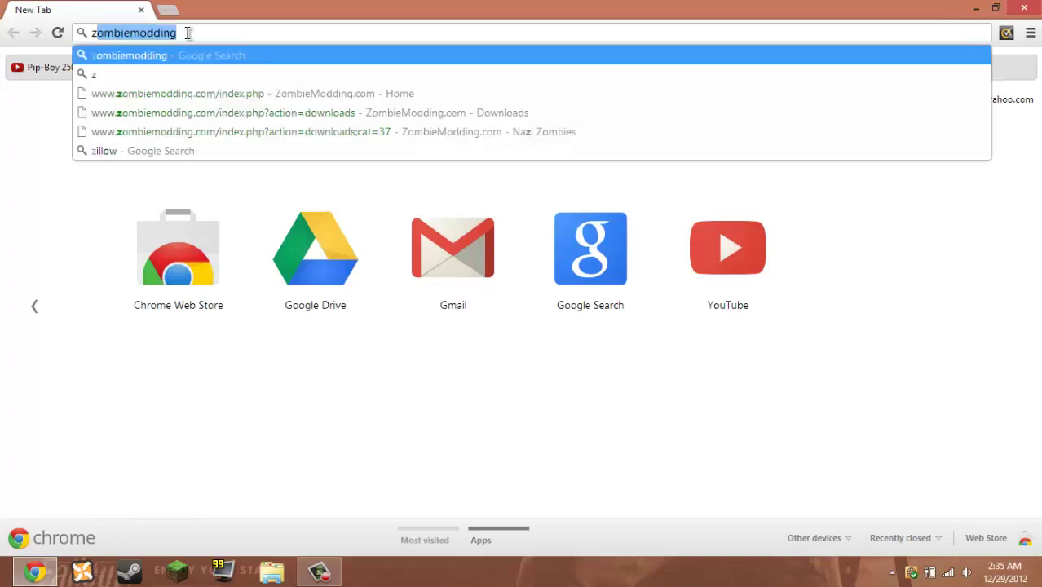
{"action": "type", "text": "ie"}
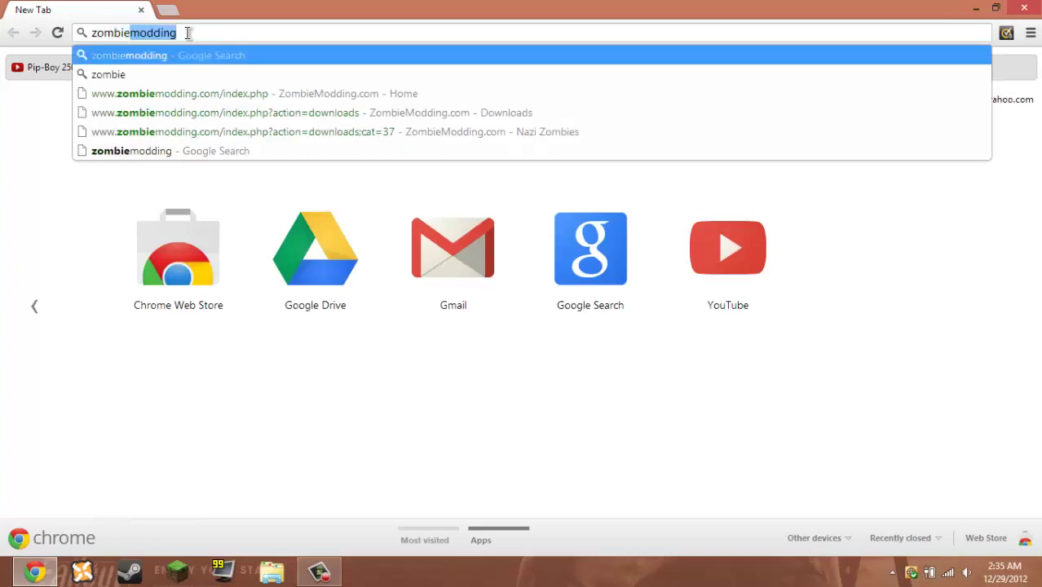
{"action": "key", "text": "Return"}
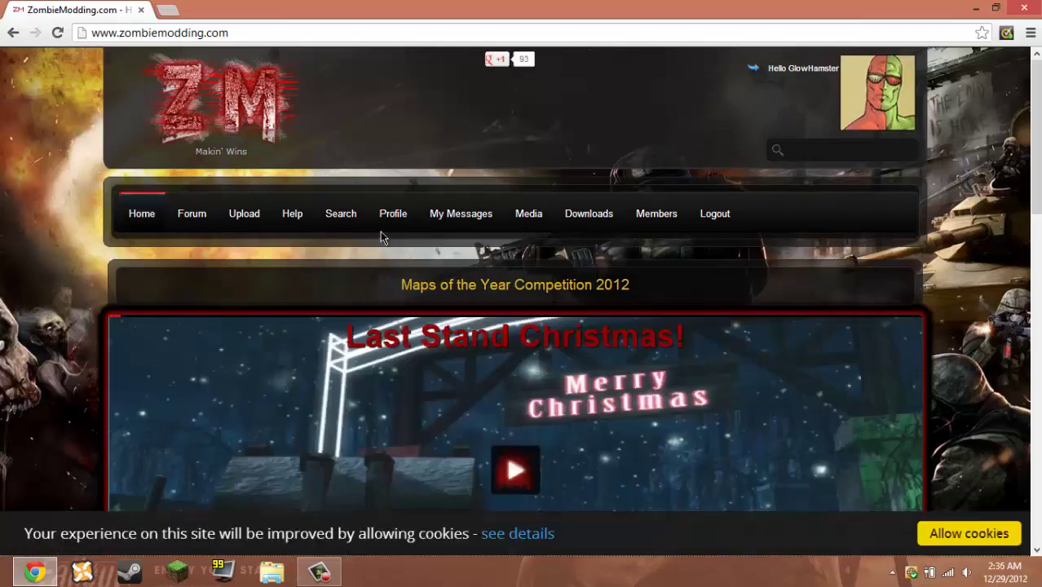
Browse Downloads > Maps > Prototype Style Maps > Small (PRO) and scroll down to nazi_zombie_valley.
{"action": "left_click", "coordinate": [583, 221]}
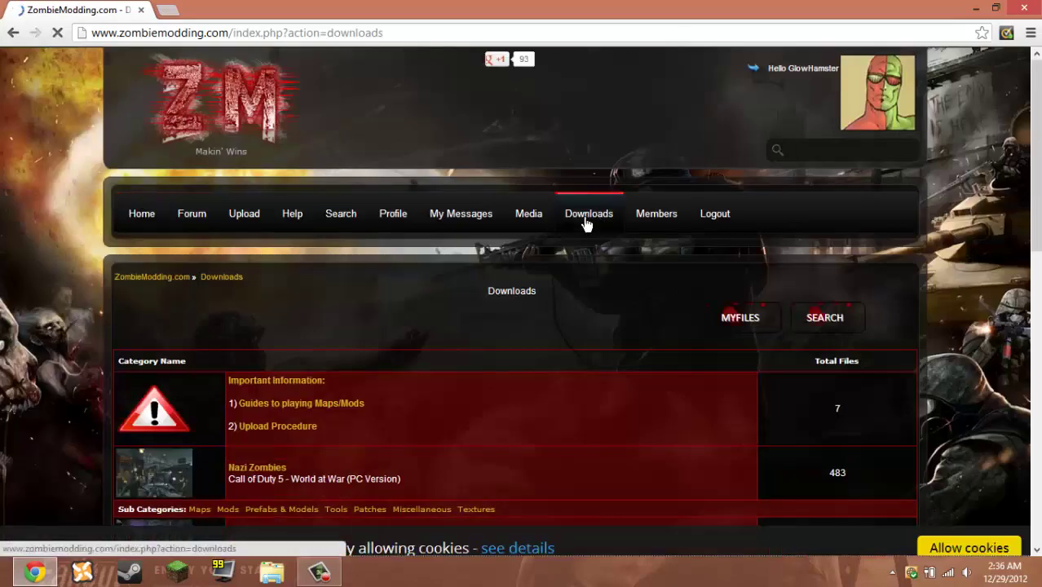
{"action": "scroll", "coordinate": [324, 322], "scroll_direction": "down", "scroll_amount": 3}
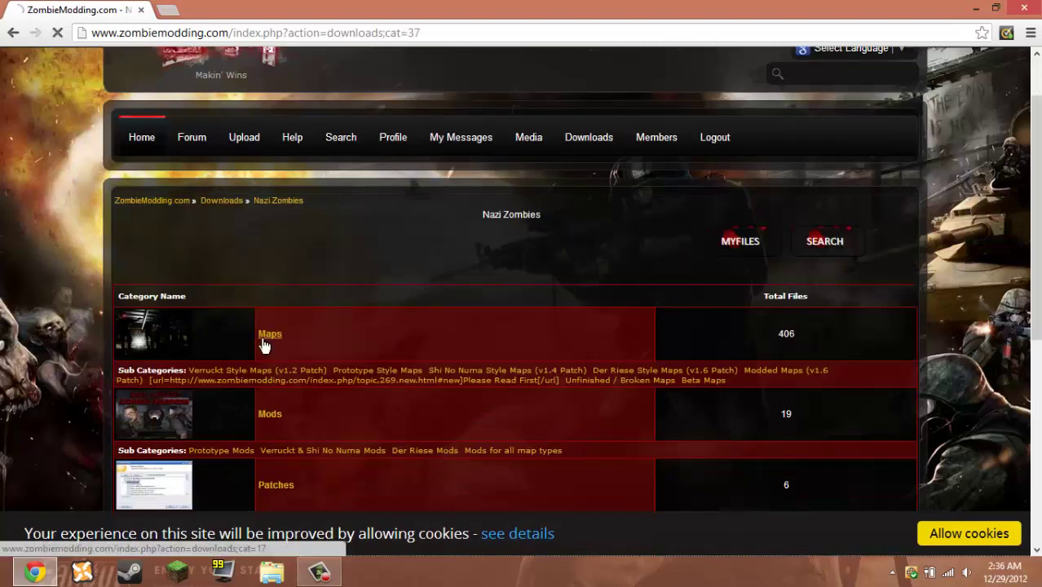
{"action": "left_click", "coordinate": [263, 345]}
{"action": "scroll", "coordinate": [330, 294], "scroll_direction": "down", "scroll_amount": 4}
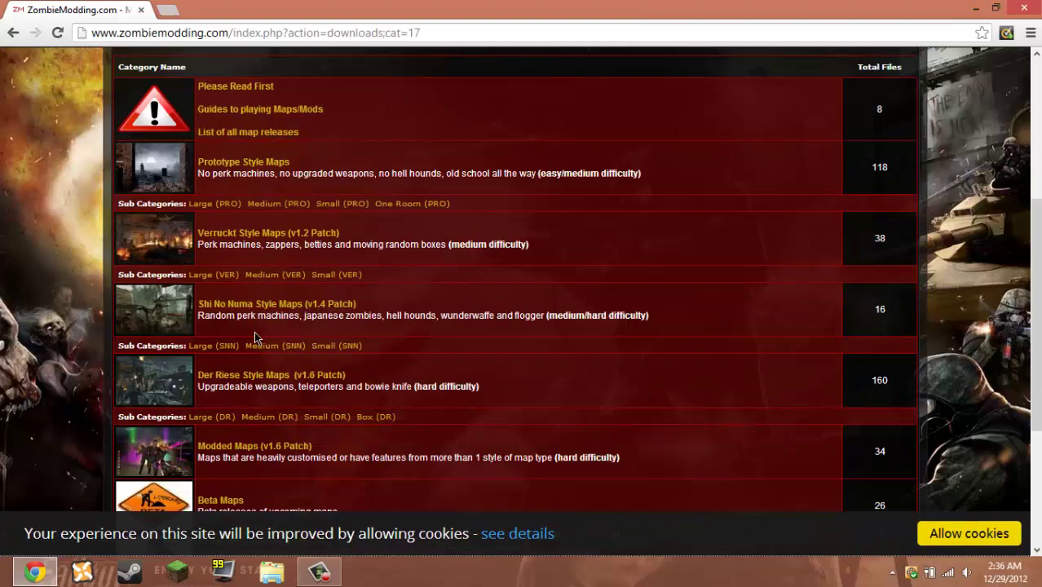
{"action": "scroll", "coordinate": [271, 234], "scroll_direction": "down", "scroll_amount": 1}
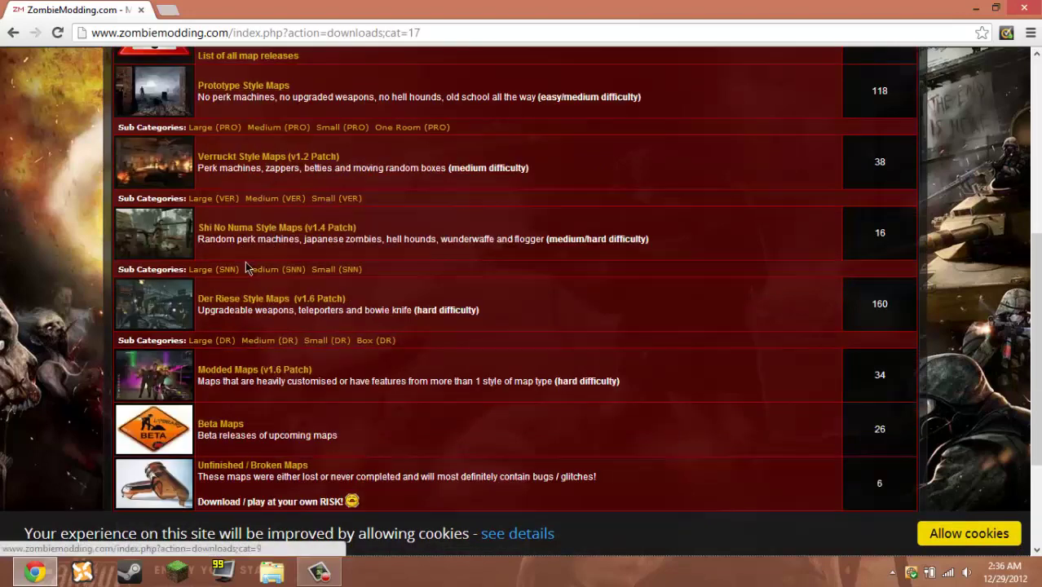
{"action": "left_click", "coordinate": [262, 89]}
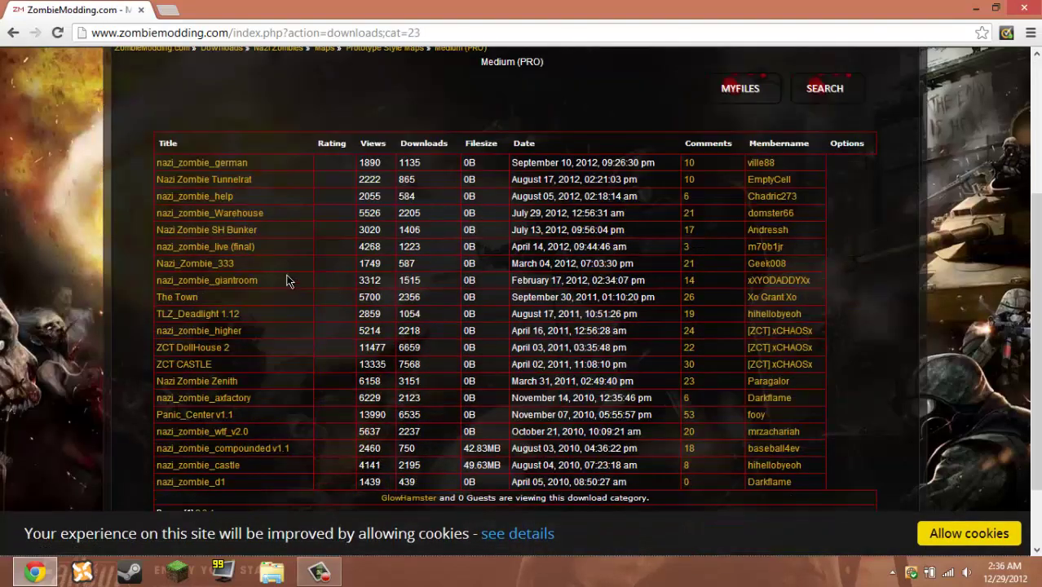
{"action": "scroll", "coordinate": [289, 282], "scroll_direction": "down", "scroll_amount": 1}
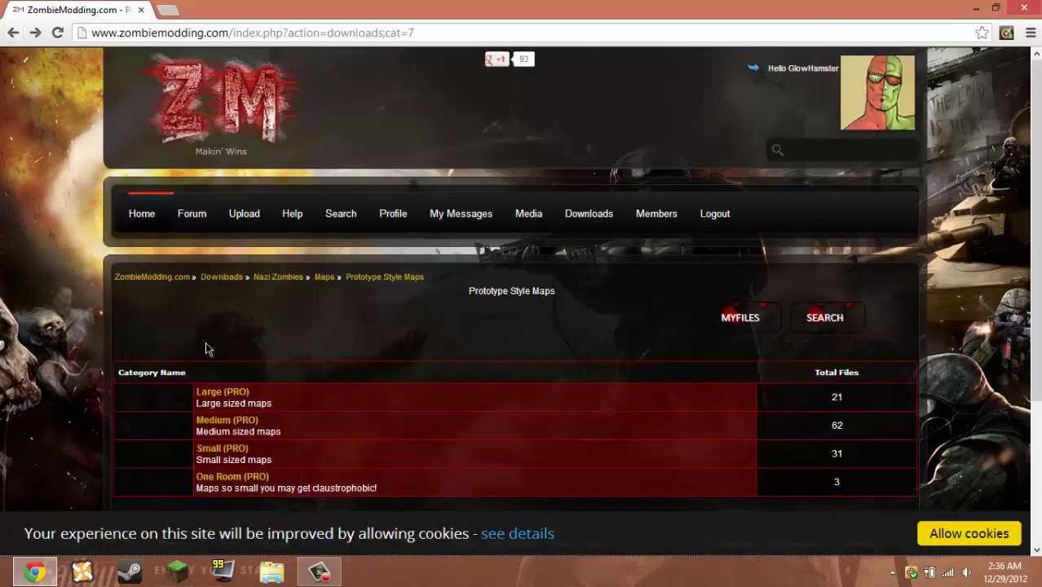
{"action": "left_click", "coordinate": [221, 448]}
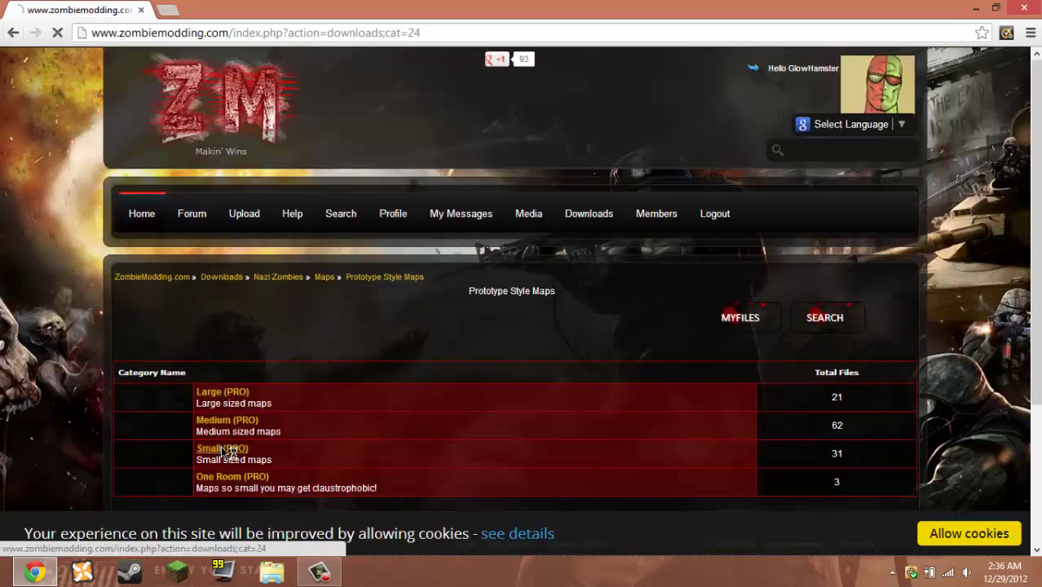
{"action": "scroll", "coordinate": [262, 384], "scroll_direction": "down", "scroll_amount": 3}
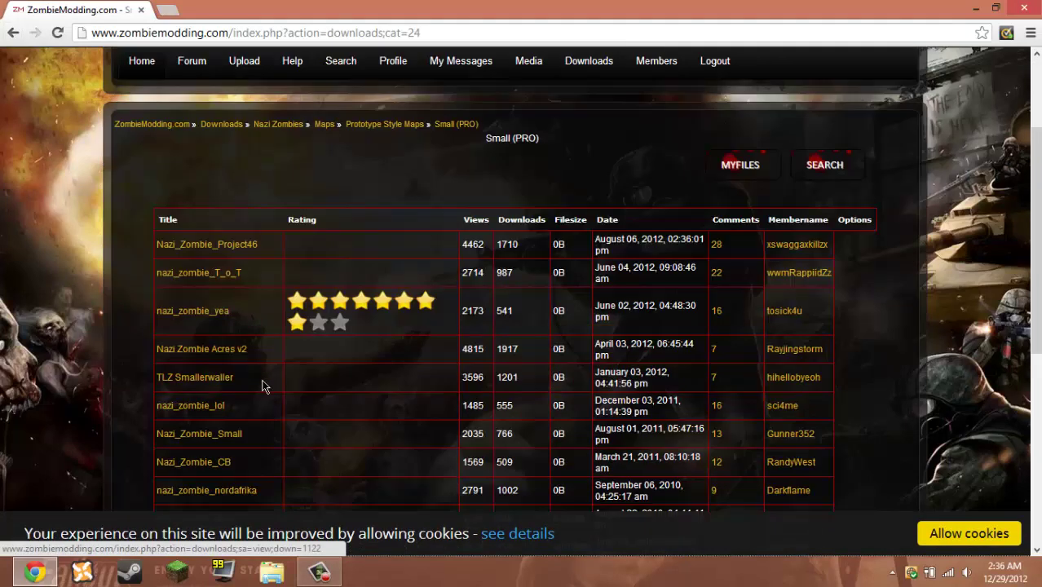
{"action": "scroll", "coordinate": [263, 385], "scroll_direction": "down", "scroll_amount": 3}
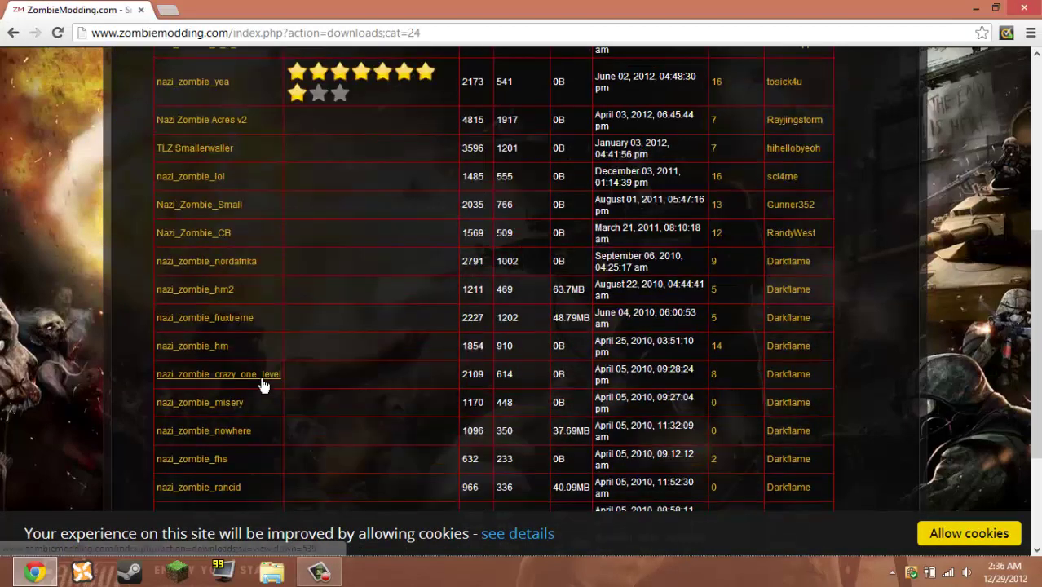
{"action": "scroll", "coordinate": [254, 390], "scroll_direction": "down", "scroll_amount": 1}
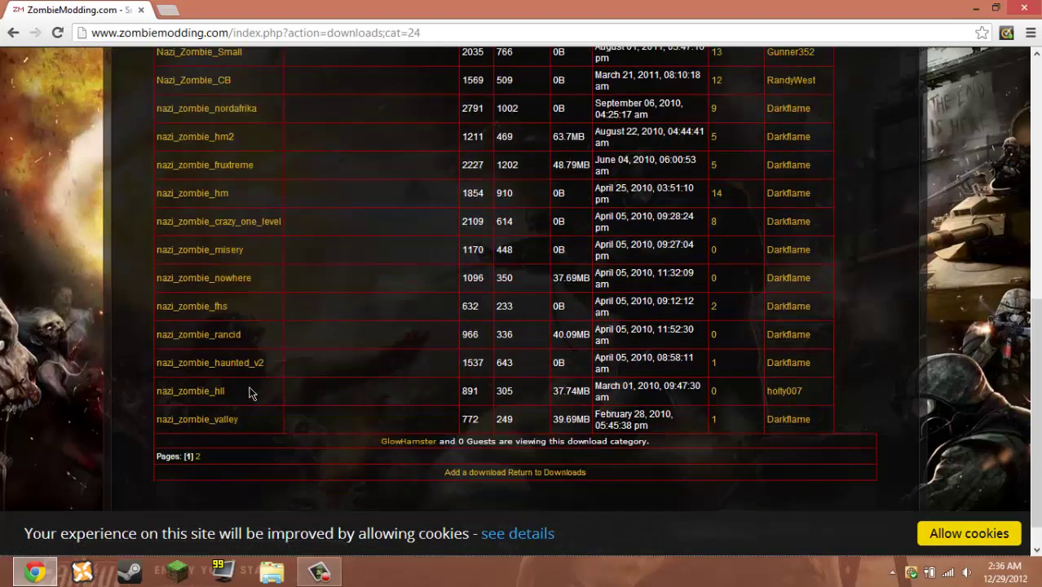
Download nazi_zombie_valley.exe from its 1fichier page, then close the ad pop-up and download tab.
{"action": "left_click", "coordinate": [220, 419]}
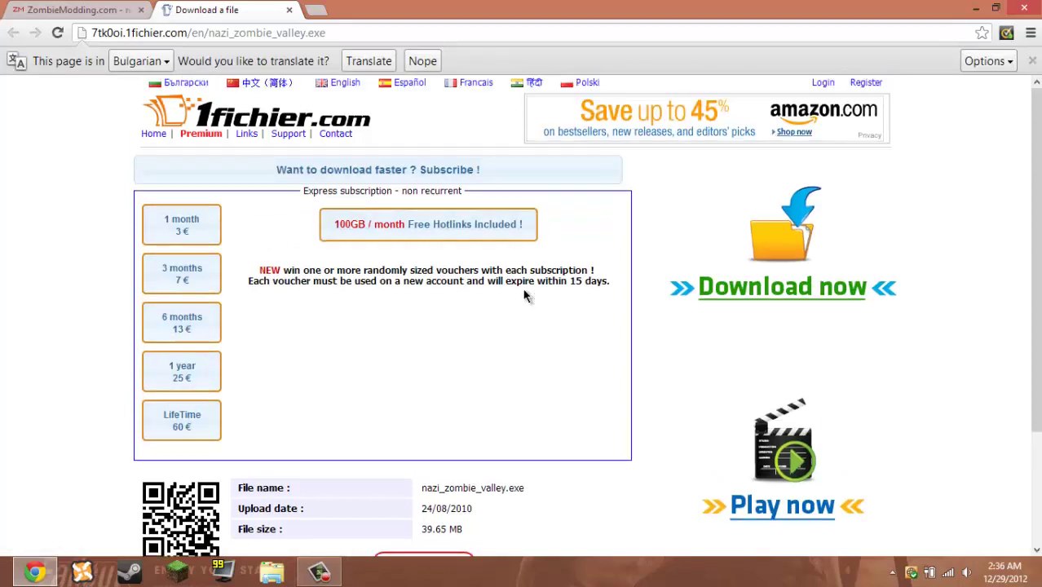
{"action": "left_click", "coordinate": [422, 61]}
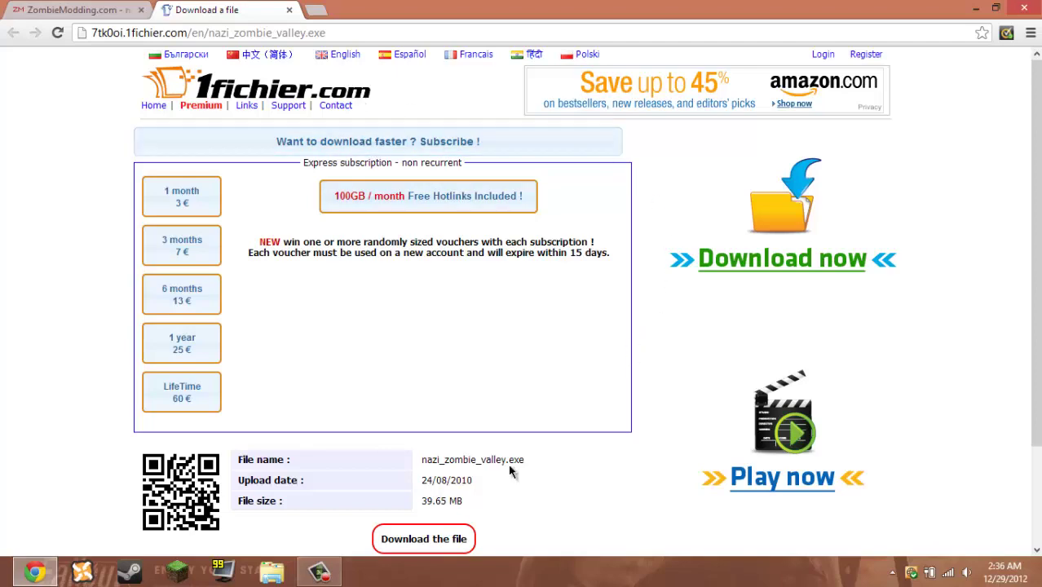
{"action": "left_click", "coordinate": [426, 539]}
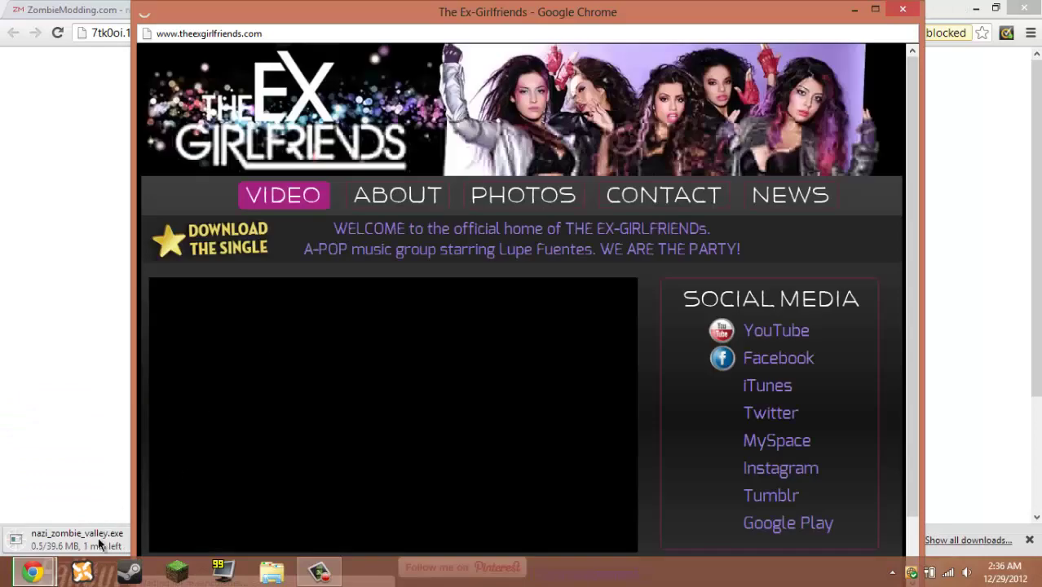
{"action": "key", "text": "ctrl+w"}
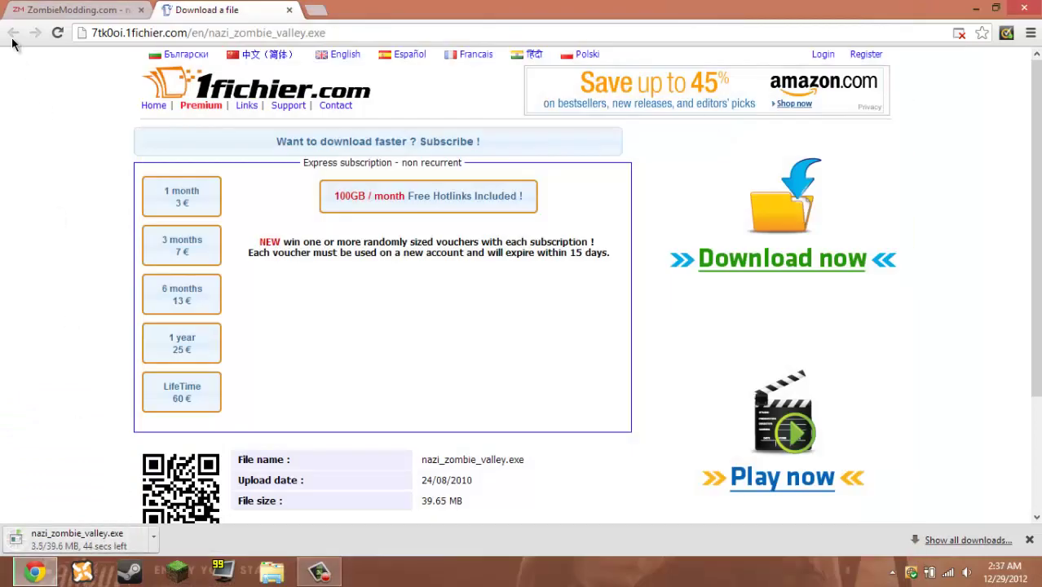
{"action": "left_click", "coordinate": [289, 11]}
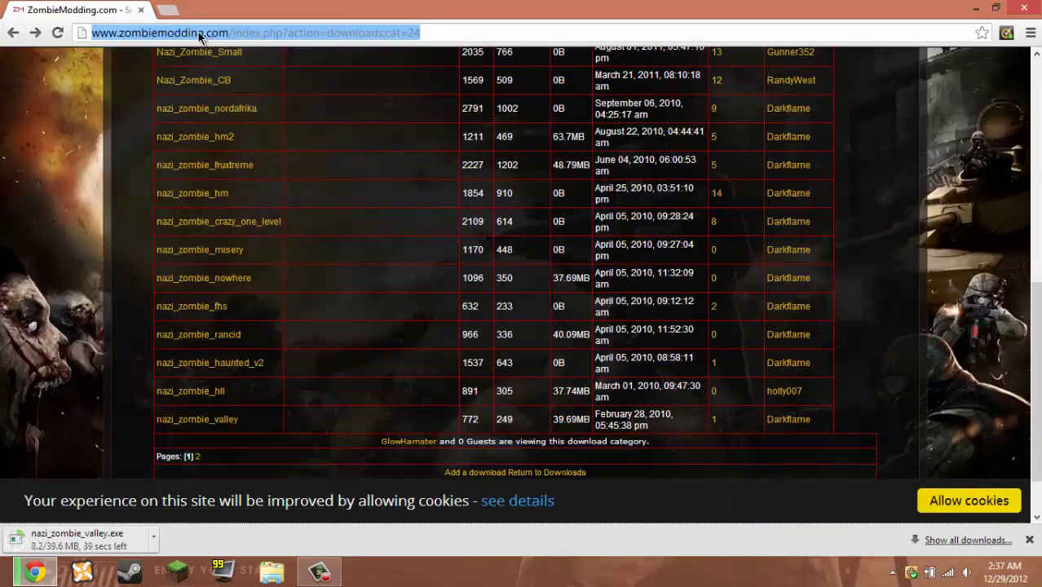
Google 'waw simpsons map download' and open the CoD WaW Map: Zombie Simpsons result.
{"action": "type", "text": "WAW "}
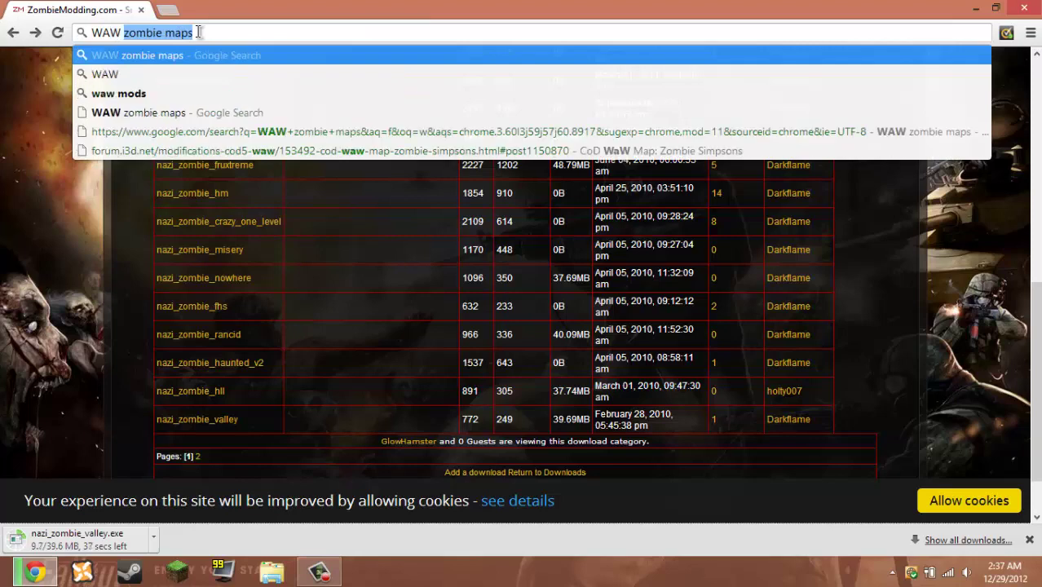
{"action": "type", "text": "sim"}
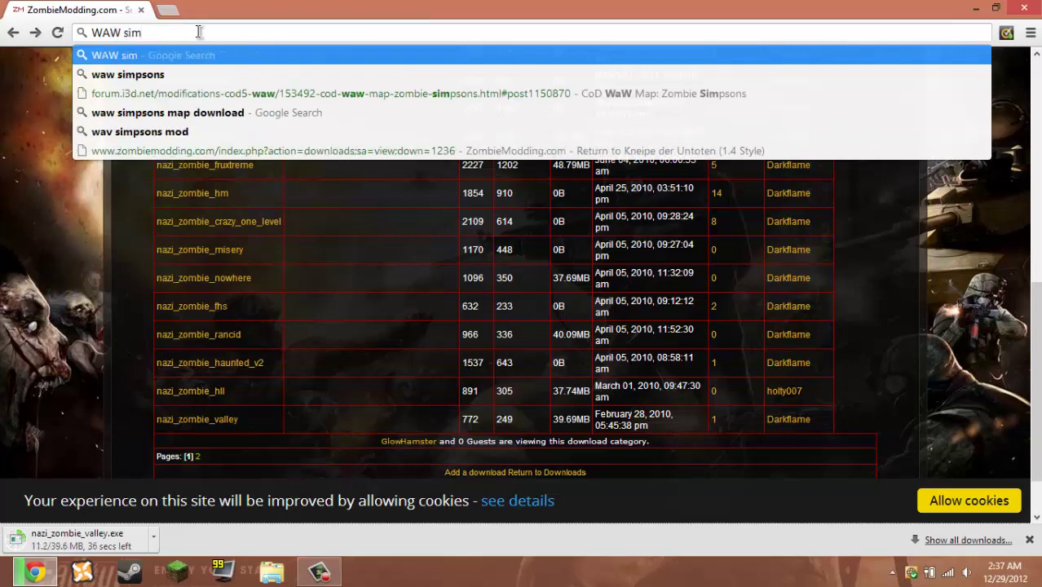
{"action": "left_click", "coordinate": [219, 113]}
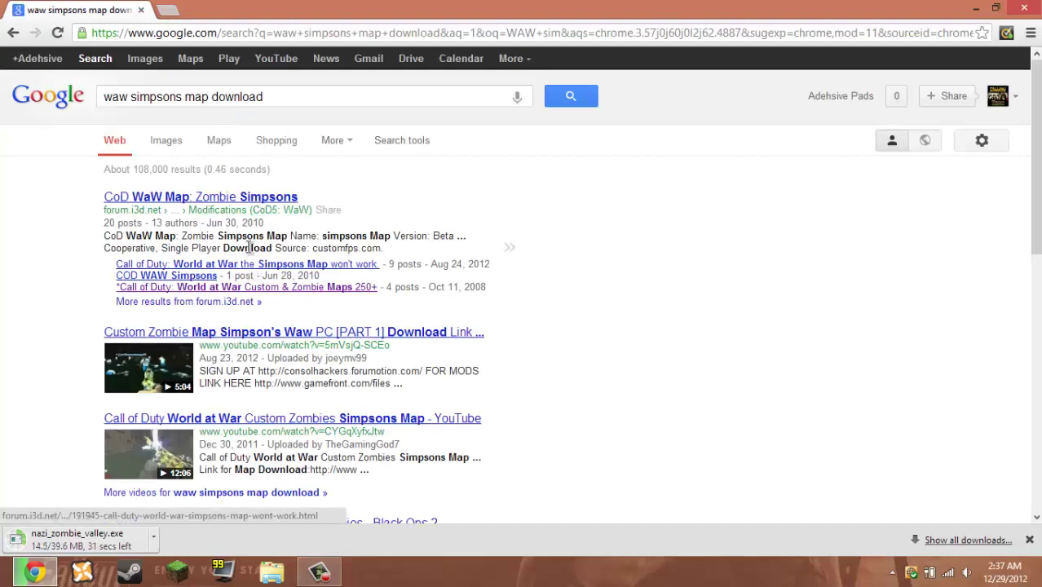
{"action": "left_click", "coordinate": [238, 200]}
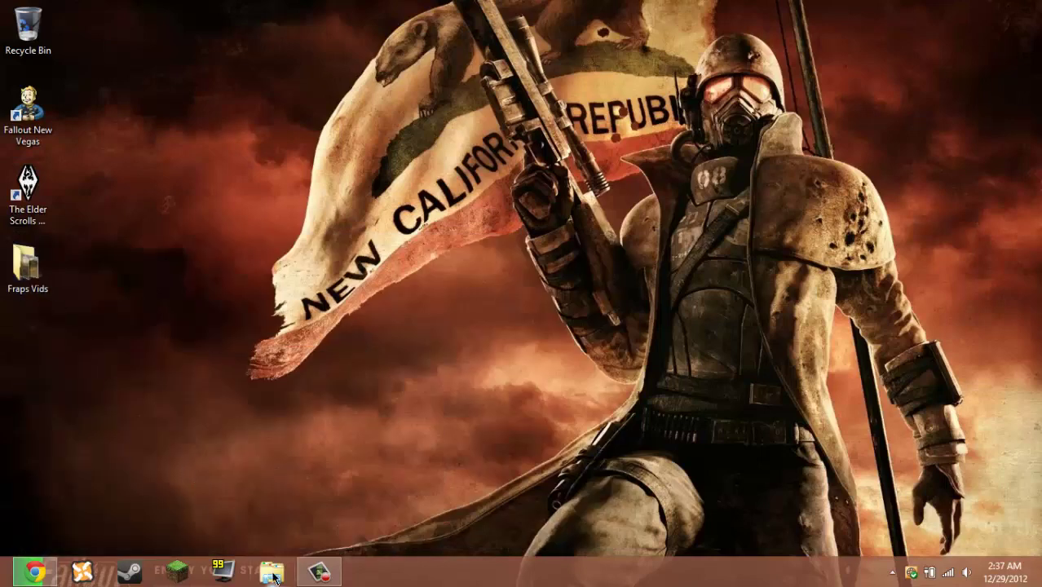
Open Documents > WAWMaps in File Explorer and drag the simpsons archive out of the window.
{"action": "key", "text": "super+e"}
{"action": "left_click", "coordinate": [262, 203]}
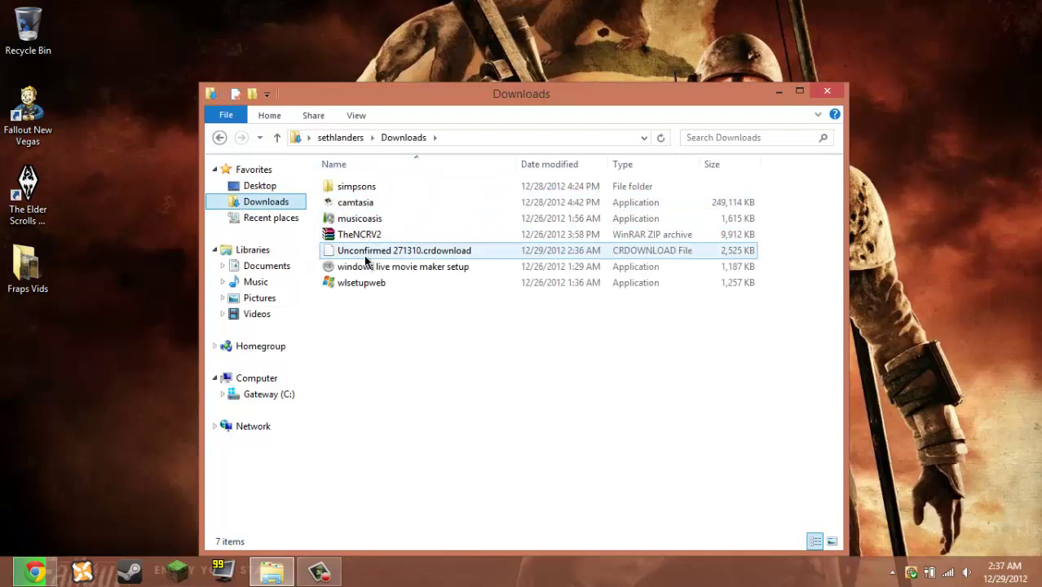
{"action": "left_click", "coordinate": [271, 266]}
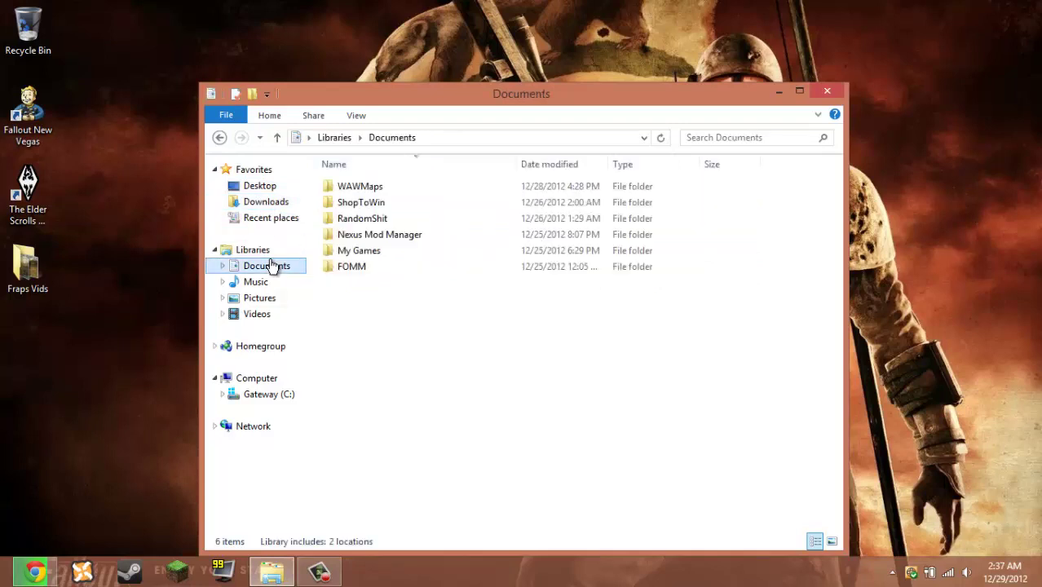
{"action": "double_click", "coordinate": [377, 187]}
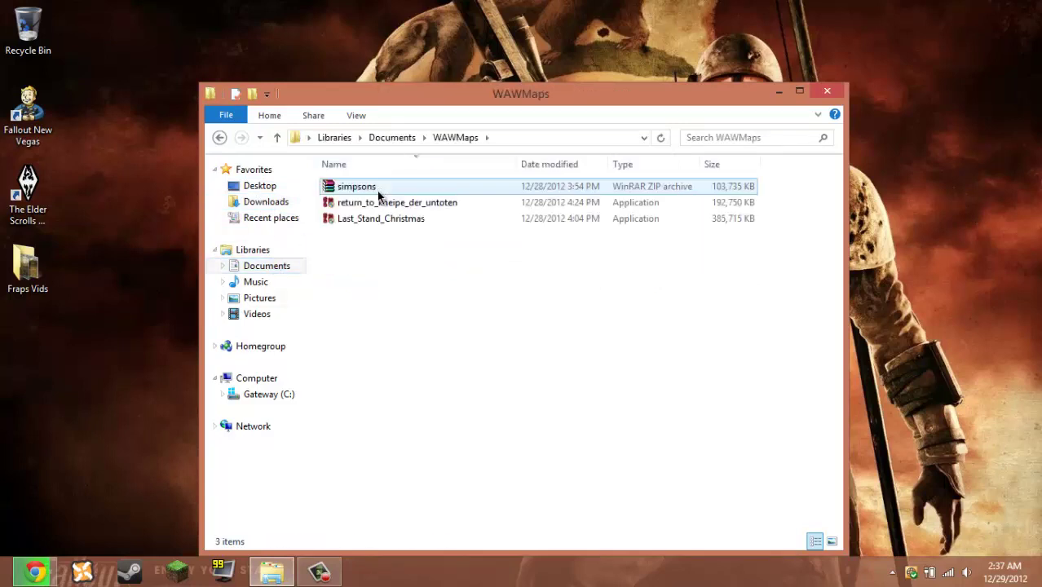
{"action": "left_click", "coordinate": [377, 189]}
{"action": "left_click_drag", "start_coordinate": [521, 183], "coordinate": [863, 137]}
Drop simpsons.zip on the desktop, Extract Here, and move the extracted simpsons folder mid-desktop.
{"action": "left_click", "coordinate": [779, 91]}
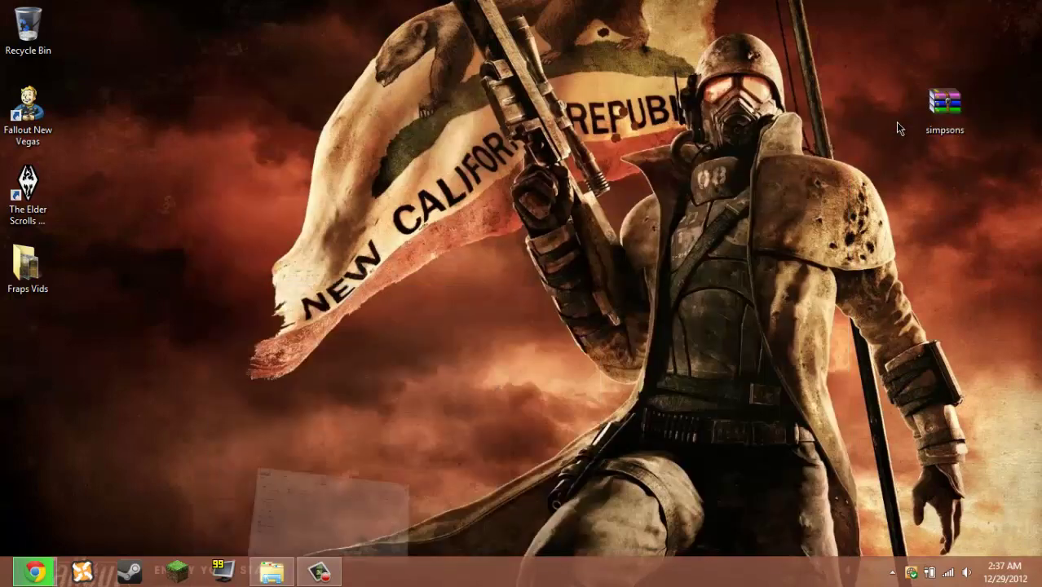
{"action": "left_click_drag", "start_coordinate": [938, 118], "coordinate": [665, 127]}
{"action": "right_click", "coordinate": [664, 132]}
{"action": "left_click", "coordinate": [704, 175]}
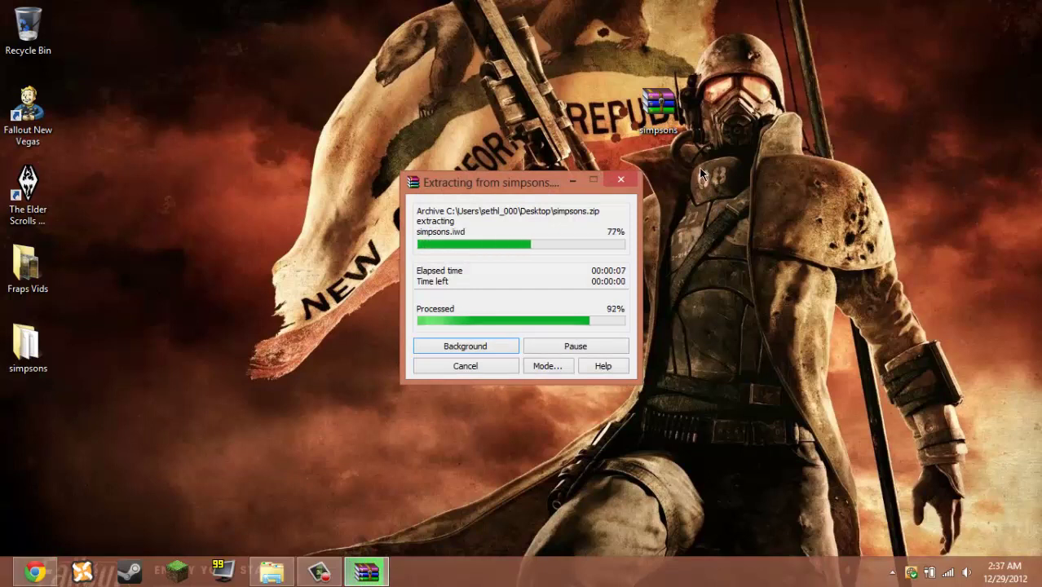
{"action": "left_click_drag", "start_coordinate": [2, 344], "coordinate": [405, 188]}
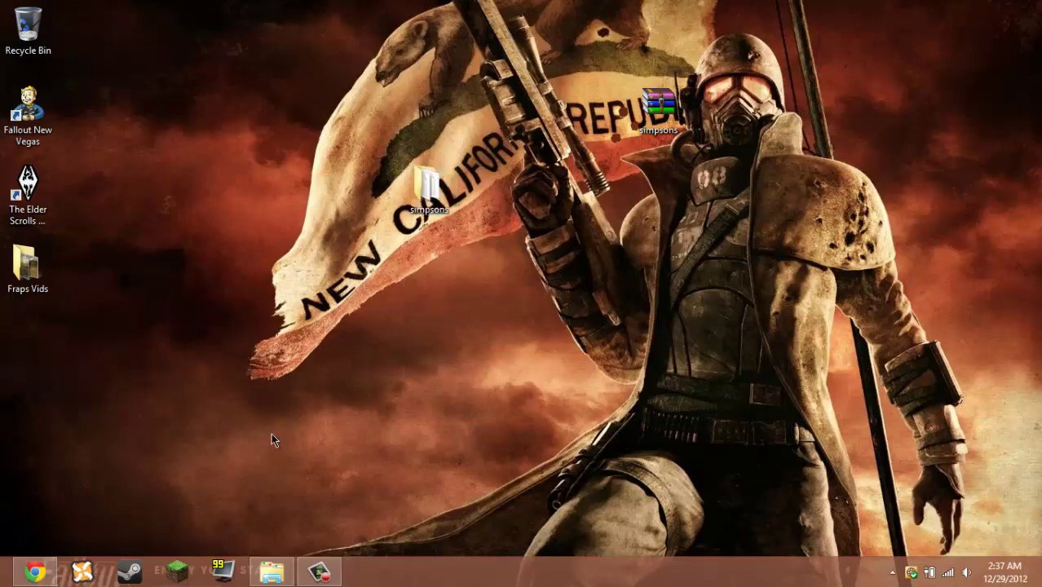
Go to %appdata% in File Explorer, then up to AppData and into Local\Activision\CoDWaW.
{"action": "left_click", "coordinate": [289, 573]}
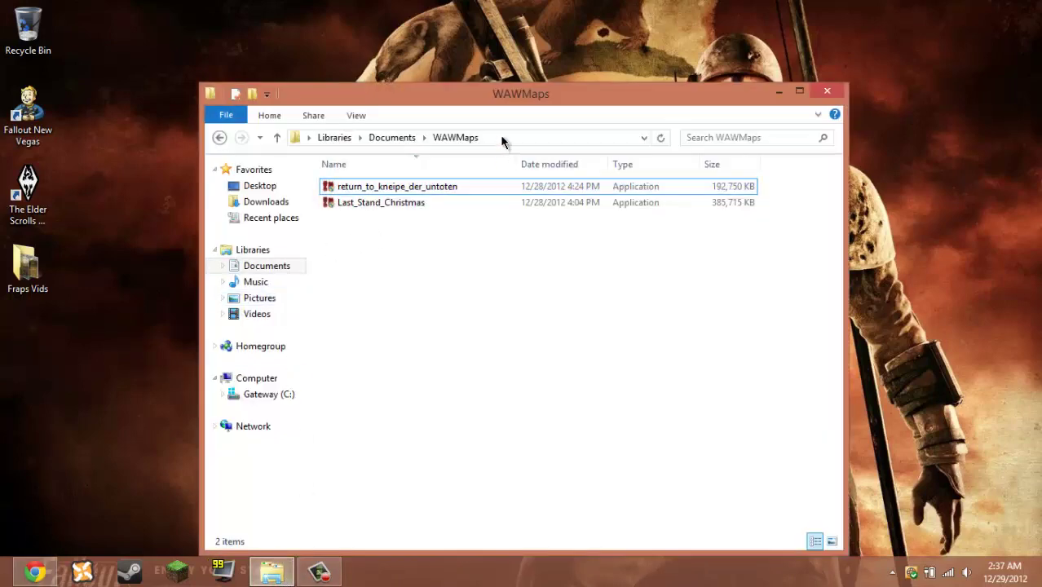
{"action": "left_click", "coordinate": [502, 138]}
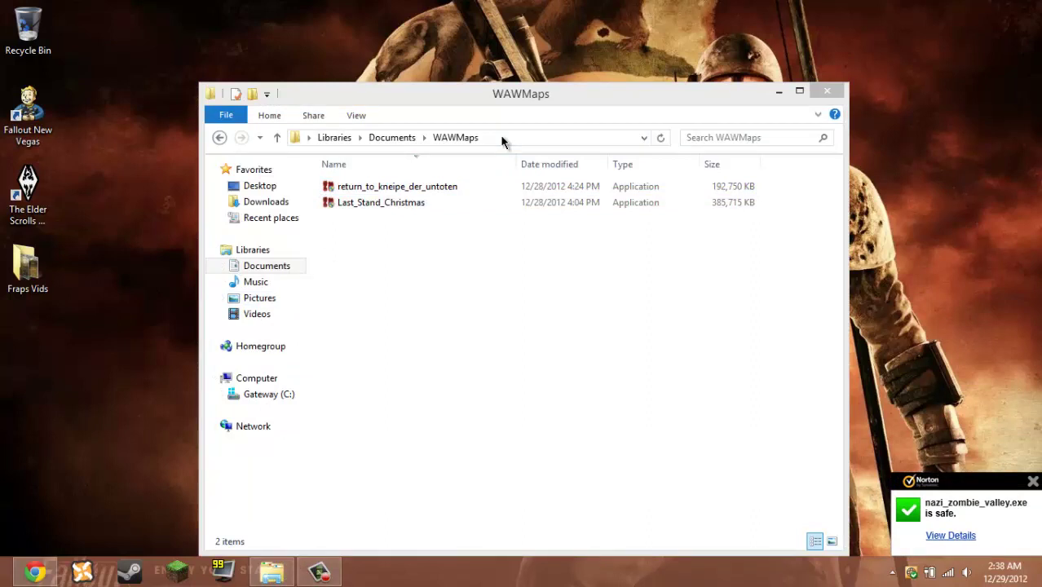
{"action": "left_click", "coordinate": [502, 138]}
{"action": "type", "text": "appdata%"}
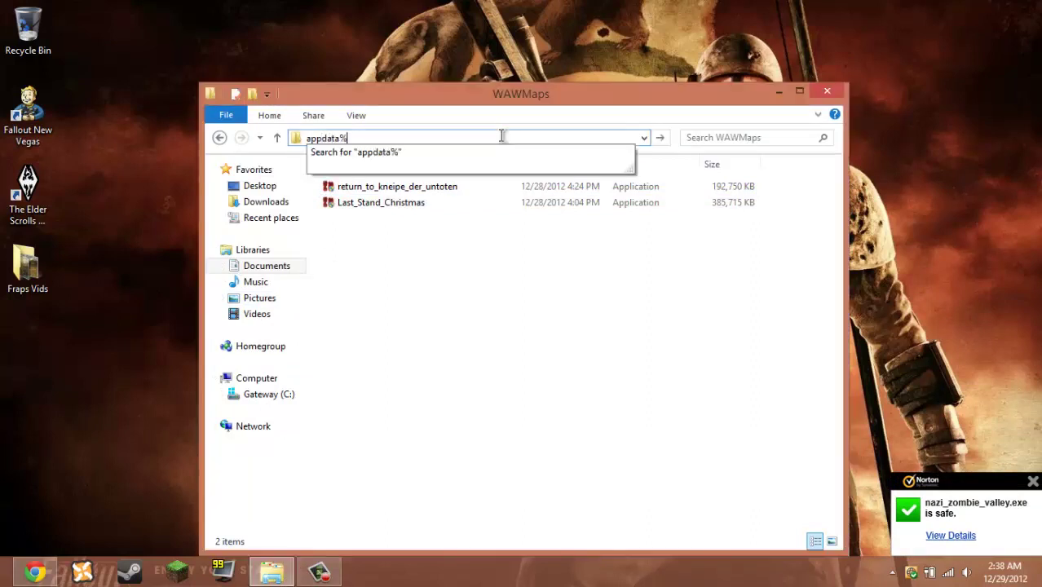
{"action": "key", "text": "BackSpace"}
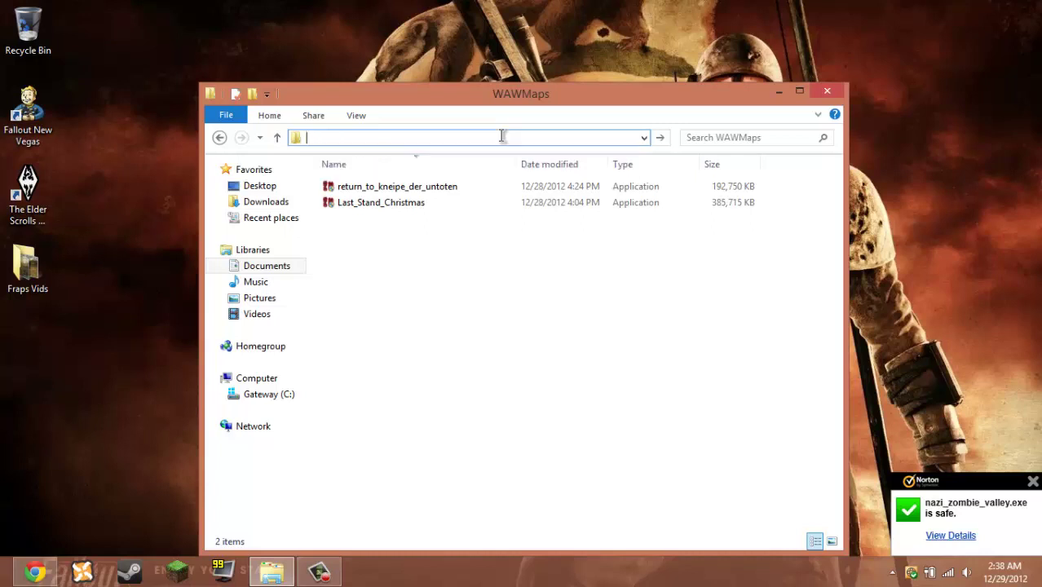
{"action": "type", "text": "%appdata%"}
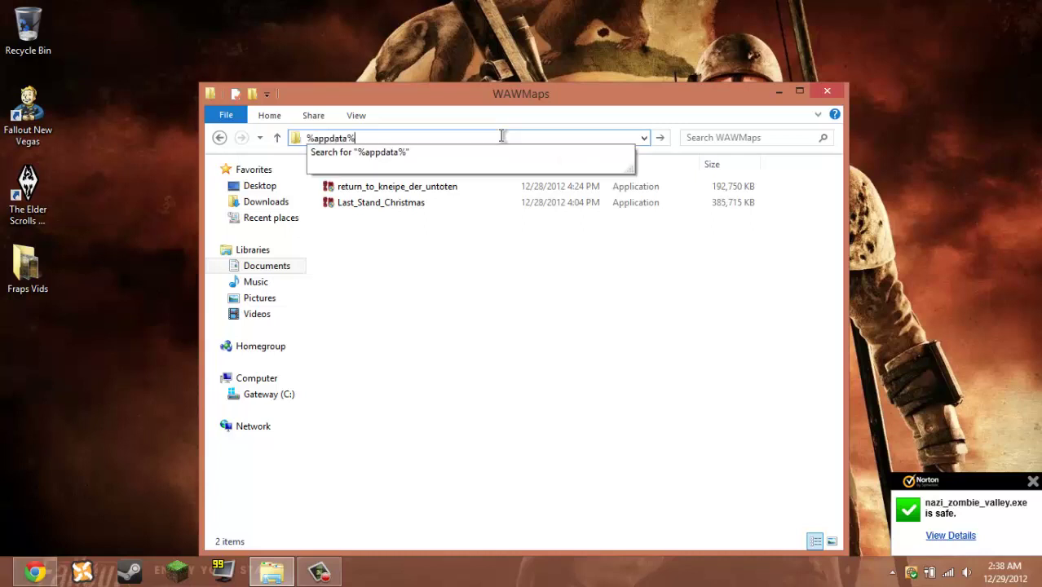
{"action": "key", "text": "Return"}
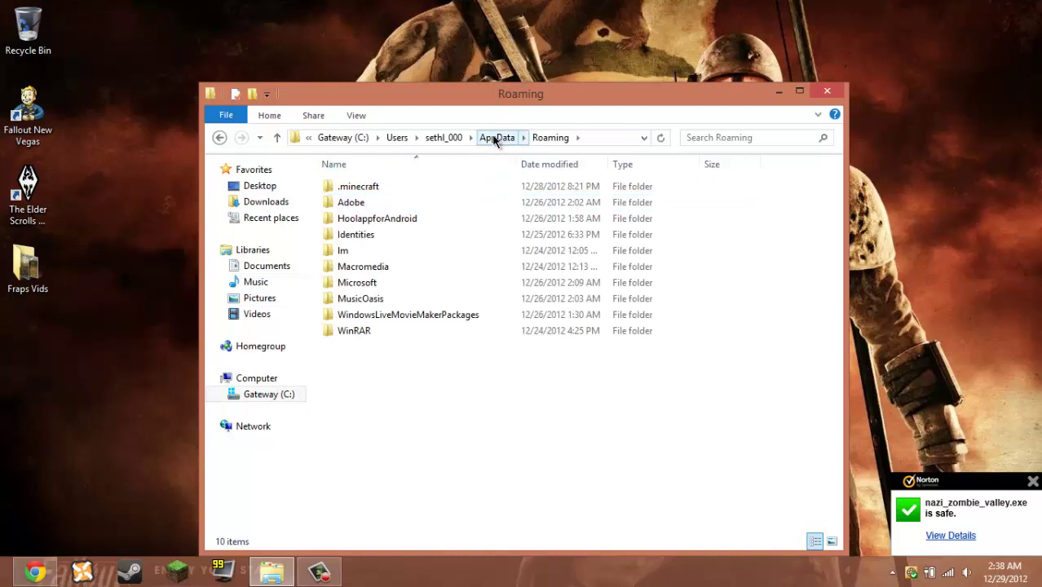
{"action": "left_click", "coordinate": [493, 138]}
{"action": "double_click", "coordinate": [408, 189]}
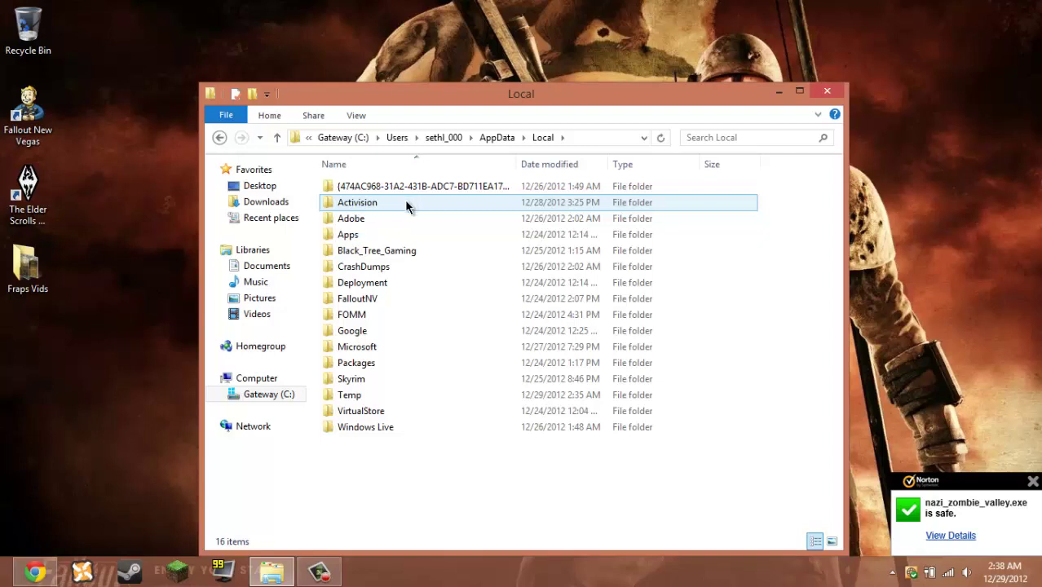
{"action": "double_click", "coordinate": [405, 199]}
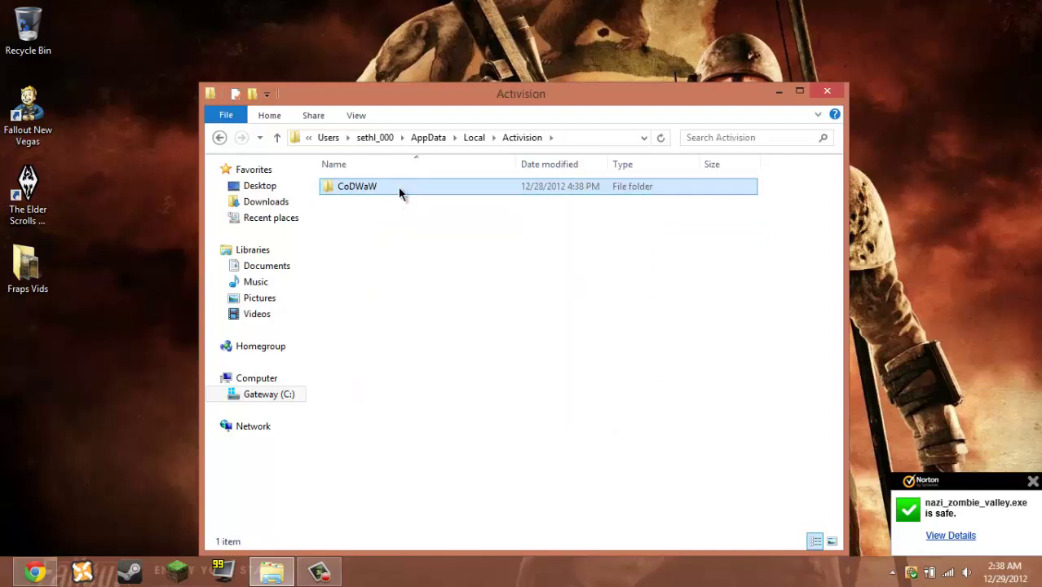
{"action": "double_click", "coordinate": [398, 186]}
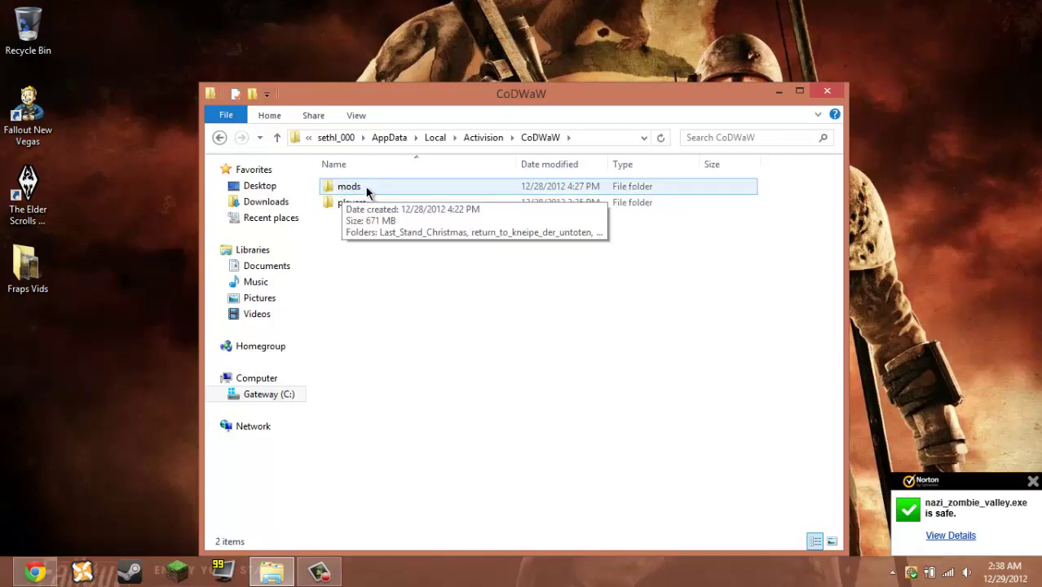
Open CoDWaW\mods and drag the desktop simpsons folder into it, replacing the existing files.
{"action": "left_click", "coordinate": [366, 188]}
{"action": "double_click", "coordinate": [365, 187]}
{"action": "left_click_drag", "start_coordinate": [583, 89], "coordinate": [610, 55]}
{"action": "left_click_drag", "start_coordinate": [45, 281], "coordinate": [416, 274]}
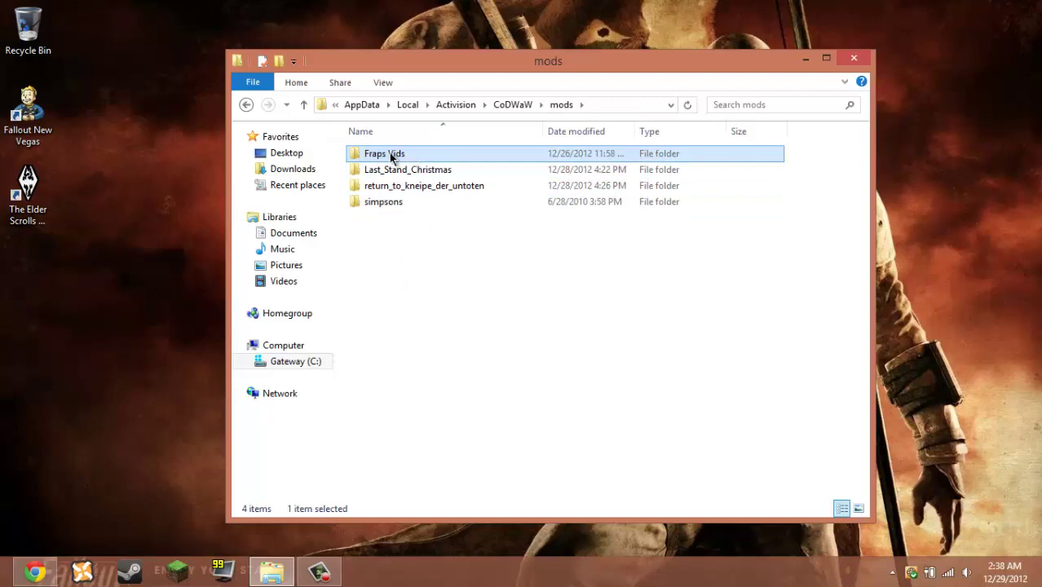
{"action": "left_click_drag", "start_coordinate": [395, 158], "coordinate": [196, 235]}
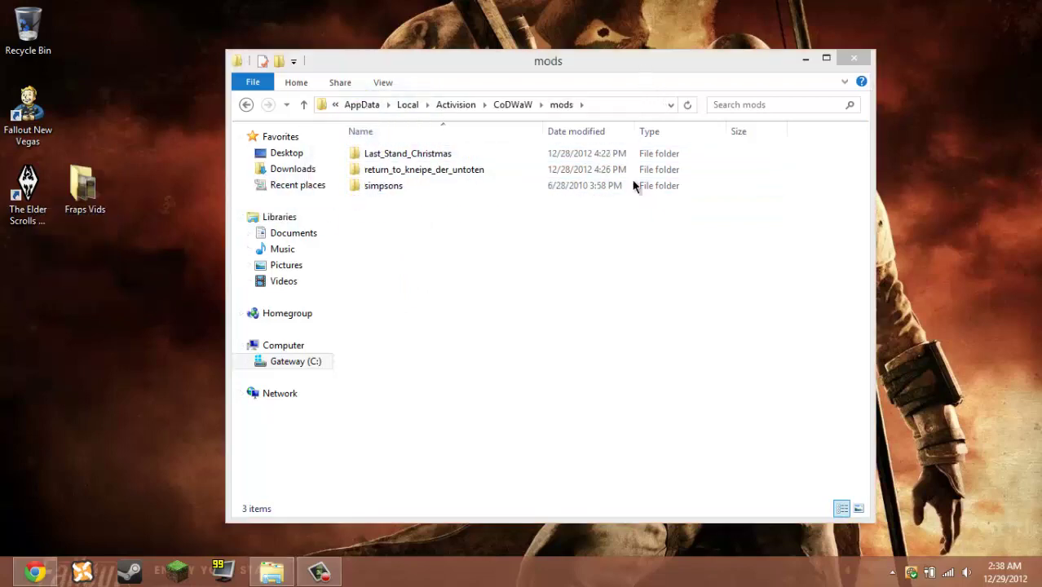
{"action": "left_click_drag", "start_coordinate": [459, 64], "coordinate": [523, 66]}
{"action": "left_click_drag", "start_coordinate": [257, 115], "coordinate": [549, 281]}
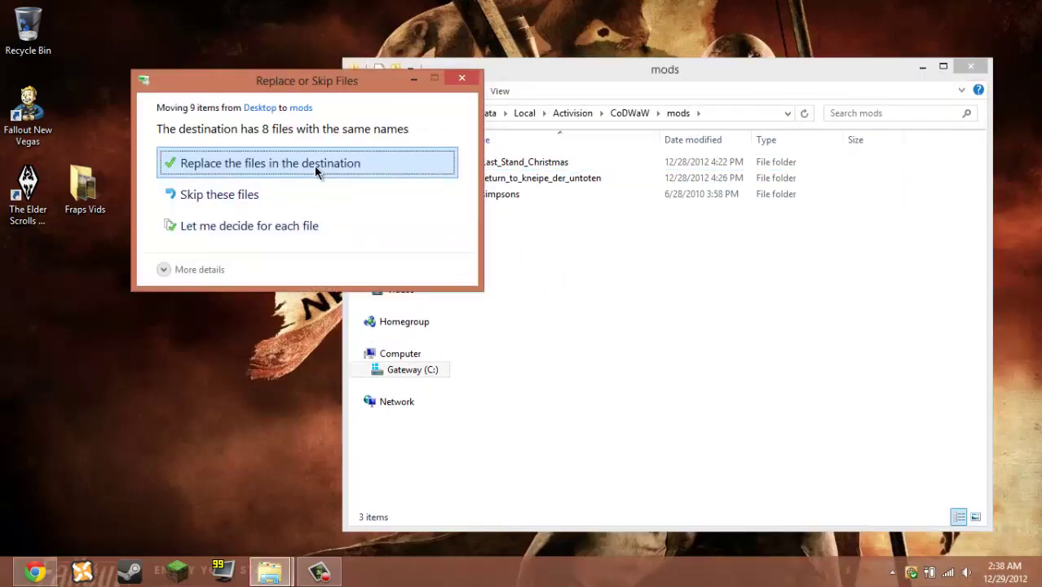
{"action": "left_click", "coordinate": [428, 162]}
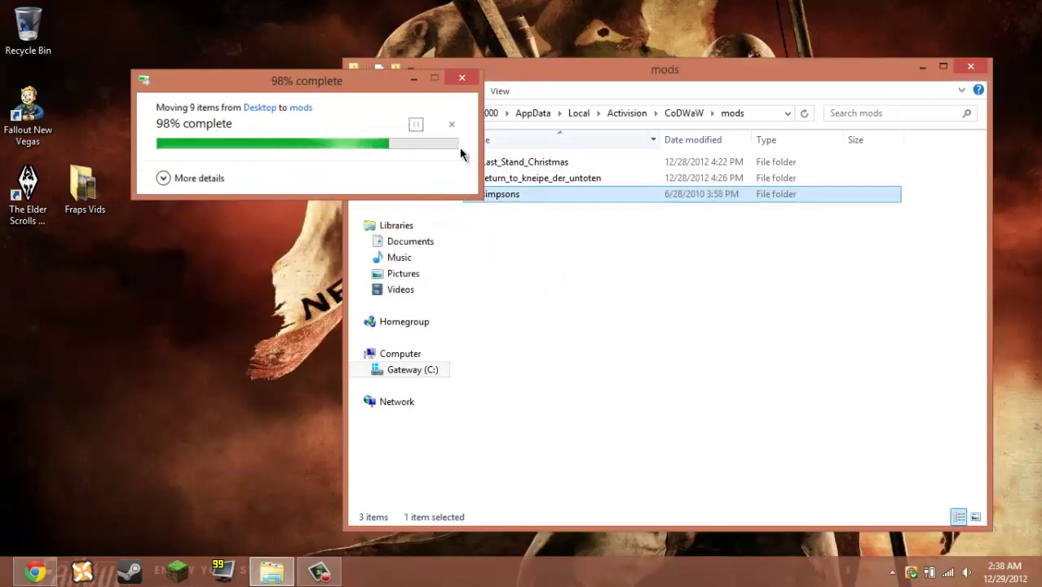
{"action": "left_click_drag", "start_coordinate": [551, 65], "coordinate": [371, 51]}
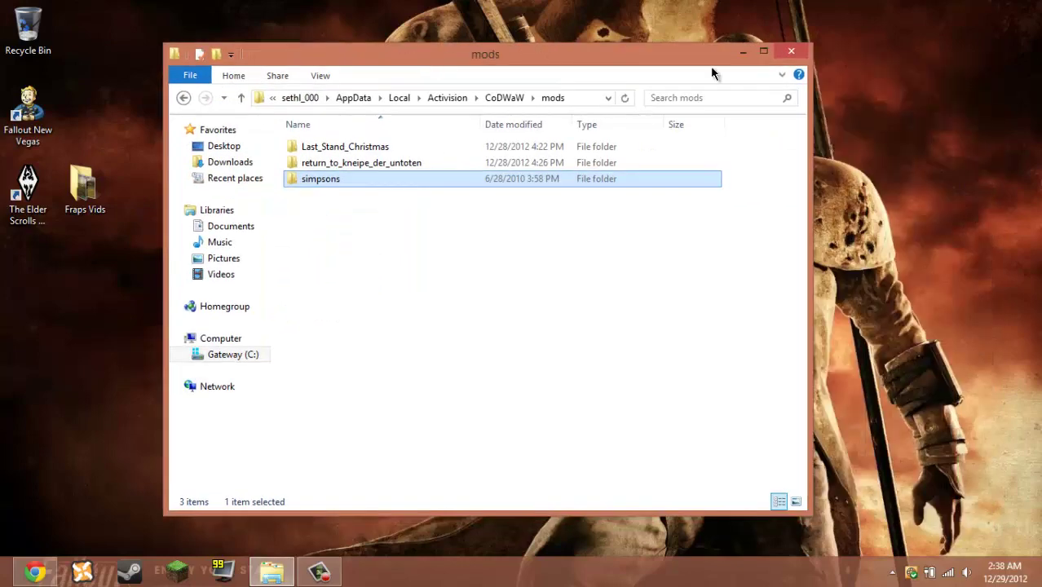
Close the mods window and run nazi_zombie_valley.exe from Chrome, choosing SmartScreen's Run anyway.
{"action": "left_click", "coordinate": [792, 53]}
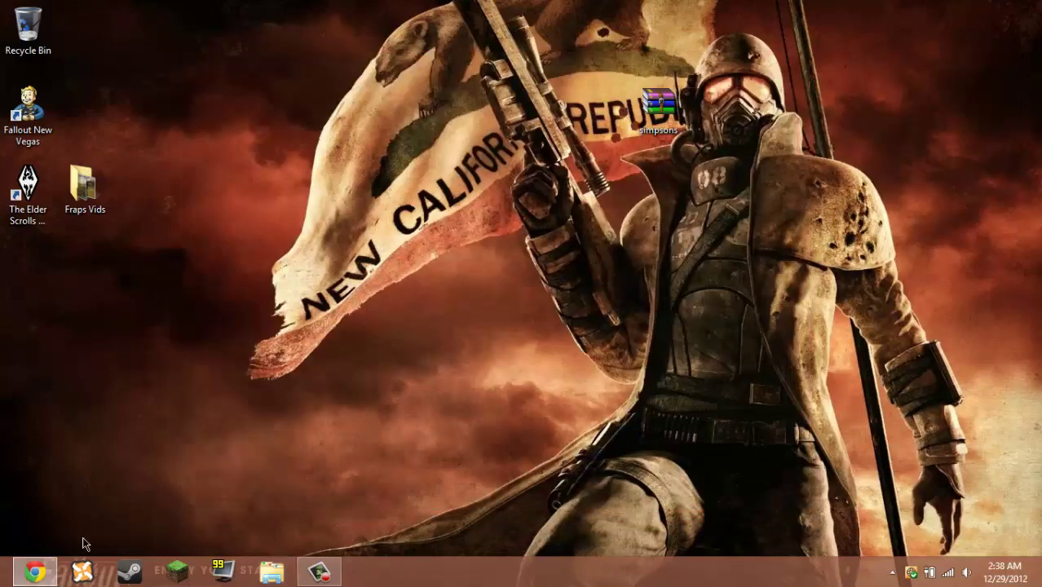
{"action": "key", "text": "alt+Tab"}
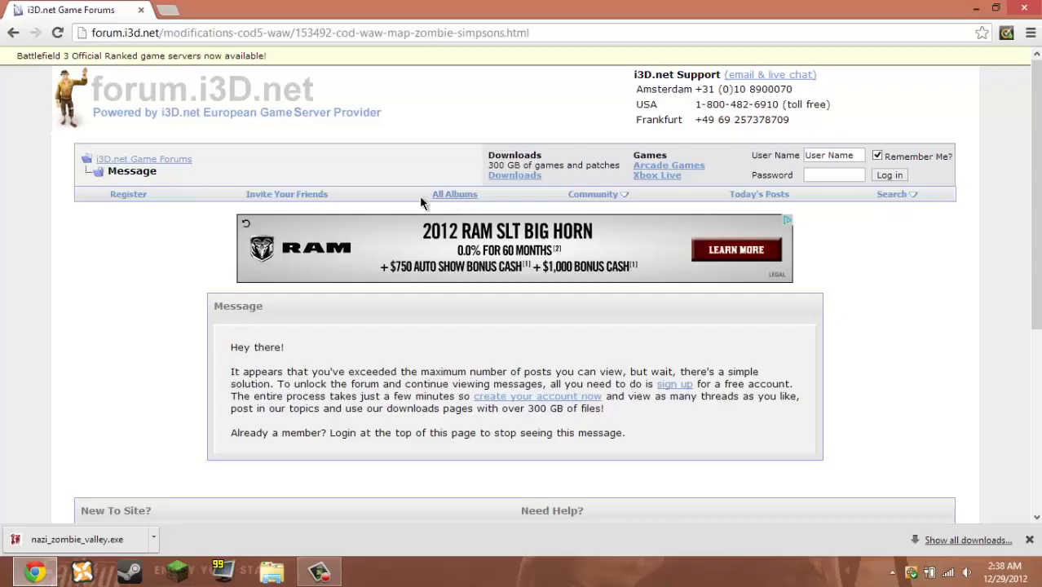
{"action": "left_click", "coordinate": [100, 538]}
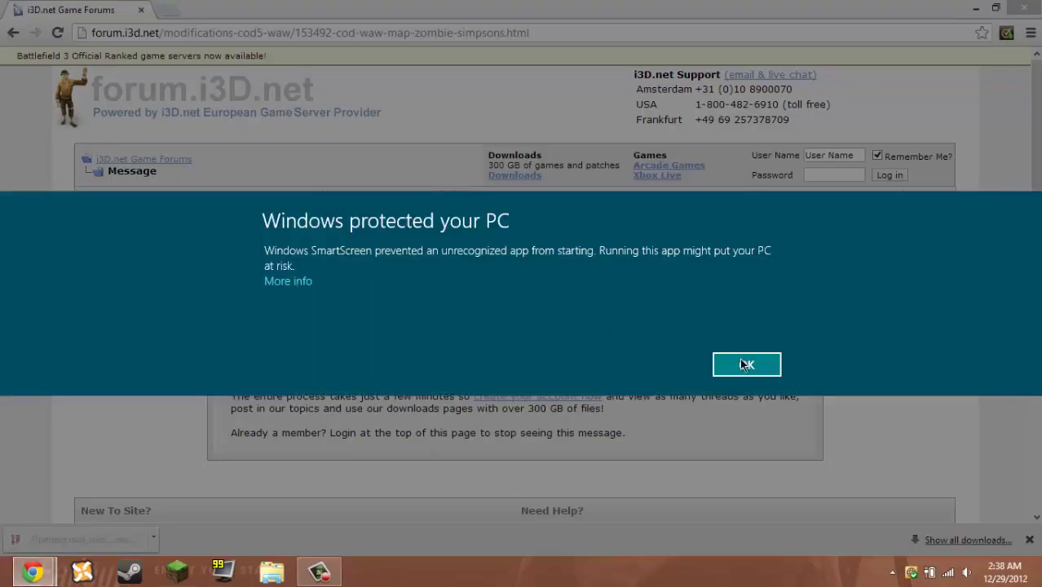
{"action": "left_click", "coordinate": [288, 281]}
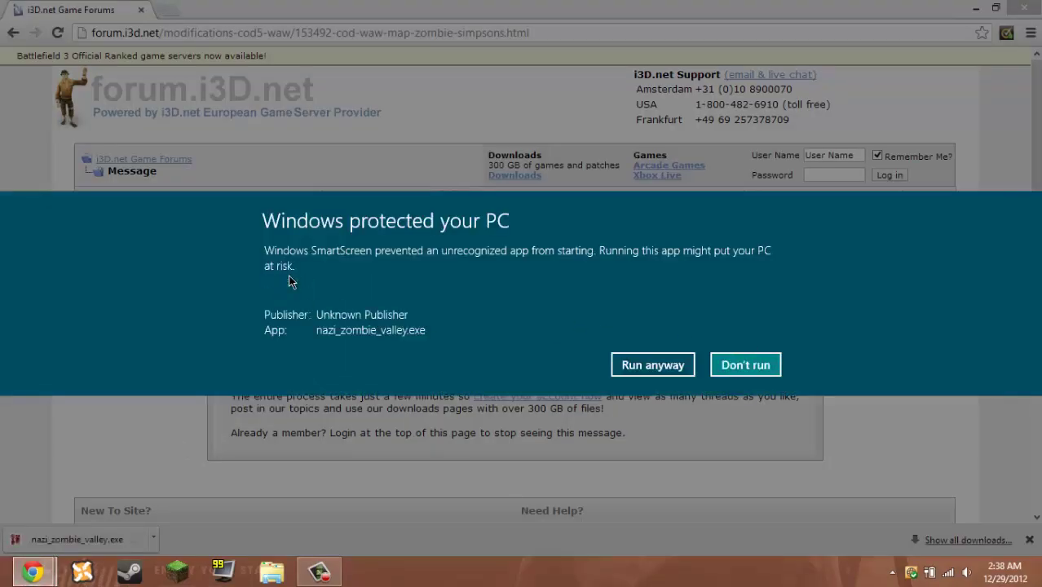
{"action": "left_click", "coordinate": [689, 359]}
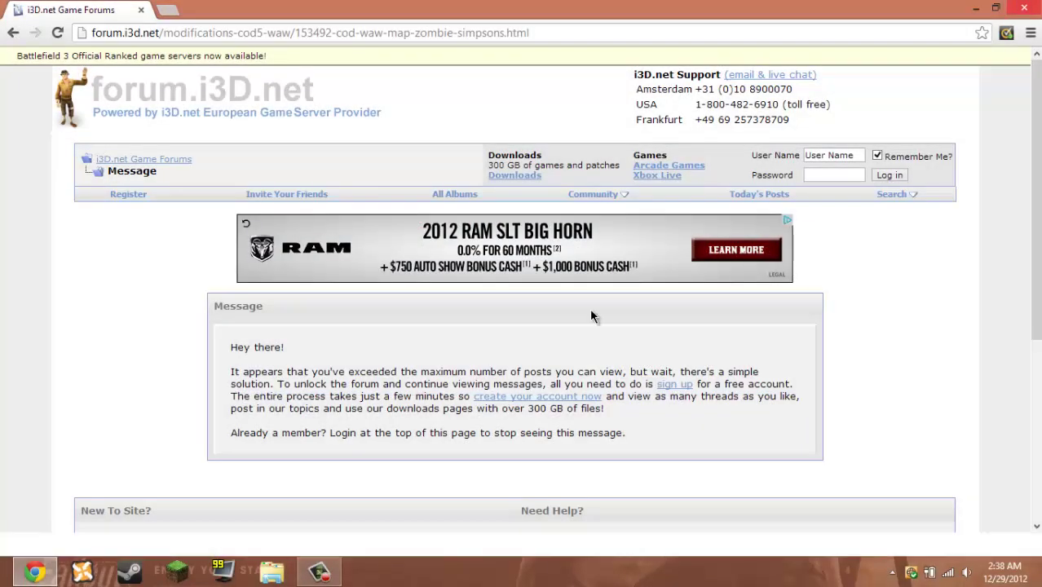
Close the browser and move the Fraps Vids icon back below the game shortcuts.
{"action": "left_click", "coordinate": [1020, 8]}
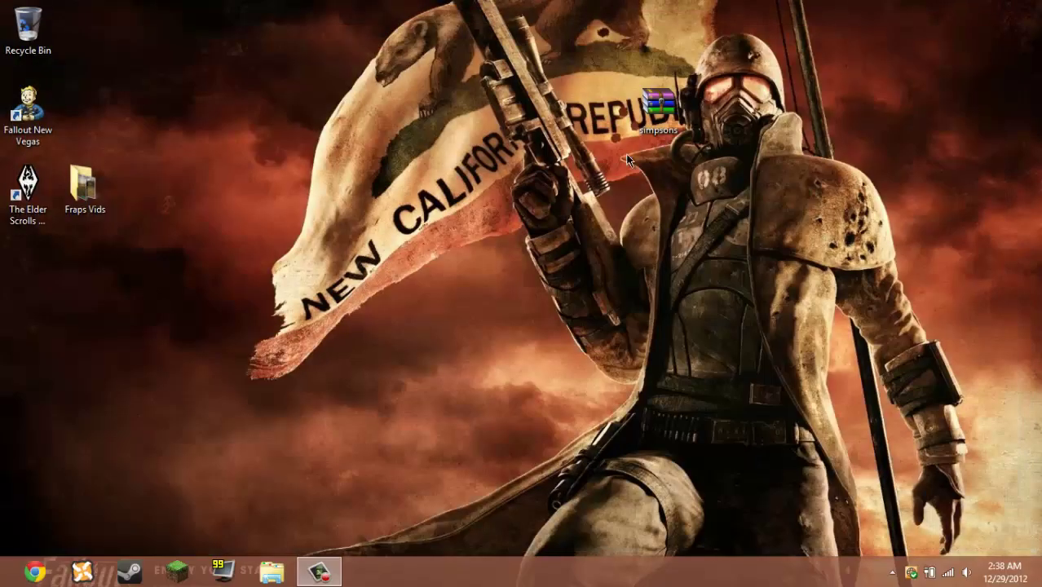
{"action": "mouse_move", "coordinate": [319, 573]}
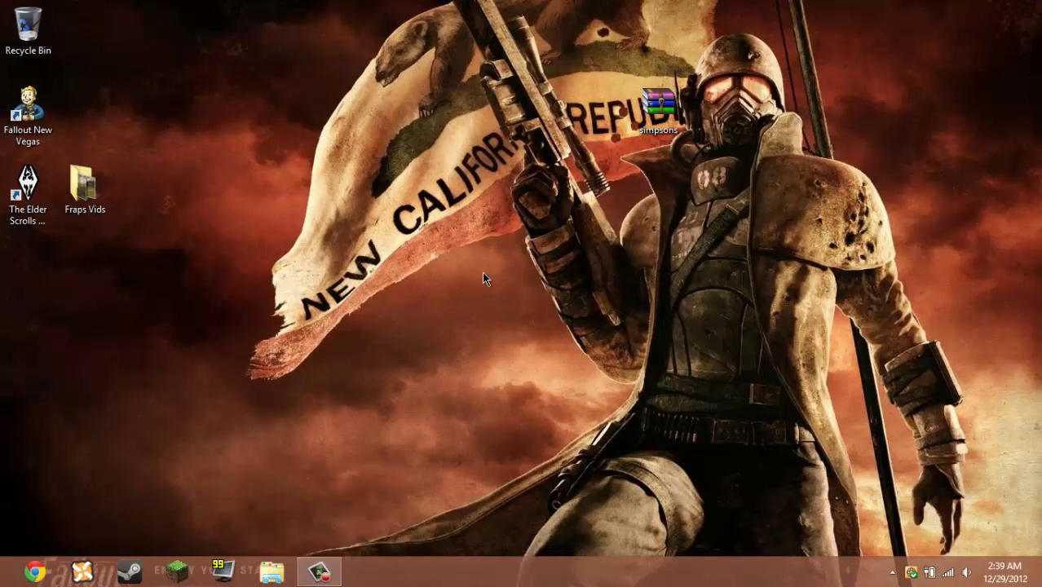
{"action": "left_click_drag", "start_coordinate": [84, 188], "coordinate": [19, 263]}
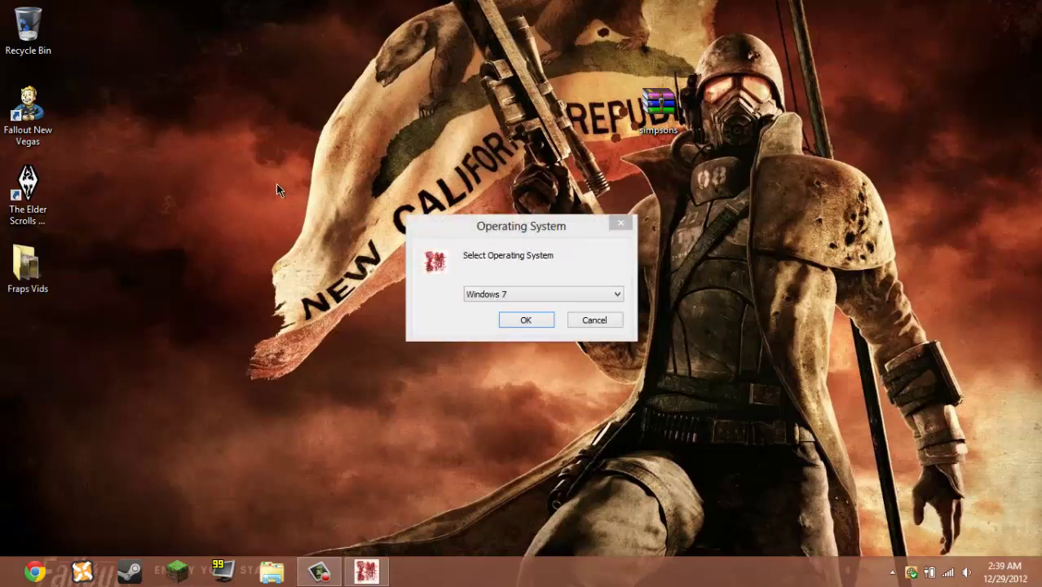
Confirm Windows 7 as the operating system and start installing the nazi_zombie_valley map.
{"action": "left_click", "coordinate": [528, 321]}
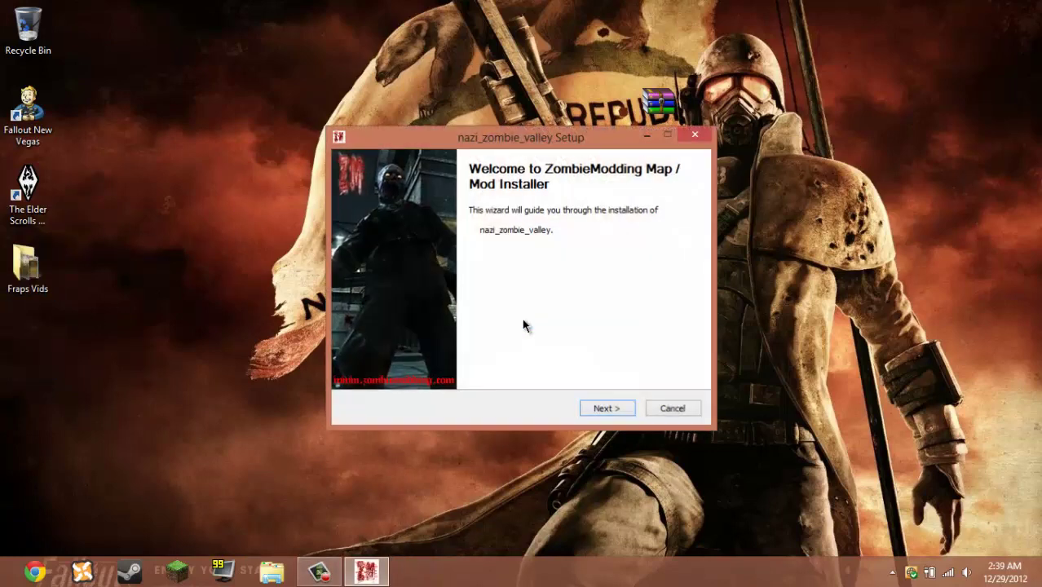
{"action": "left_click", "coordinate": [601, 407]}
{"action": "left_click", "coordinate": [605, 411]}
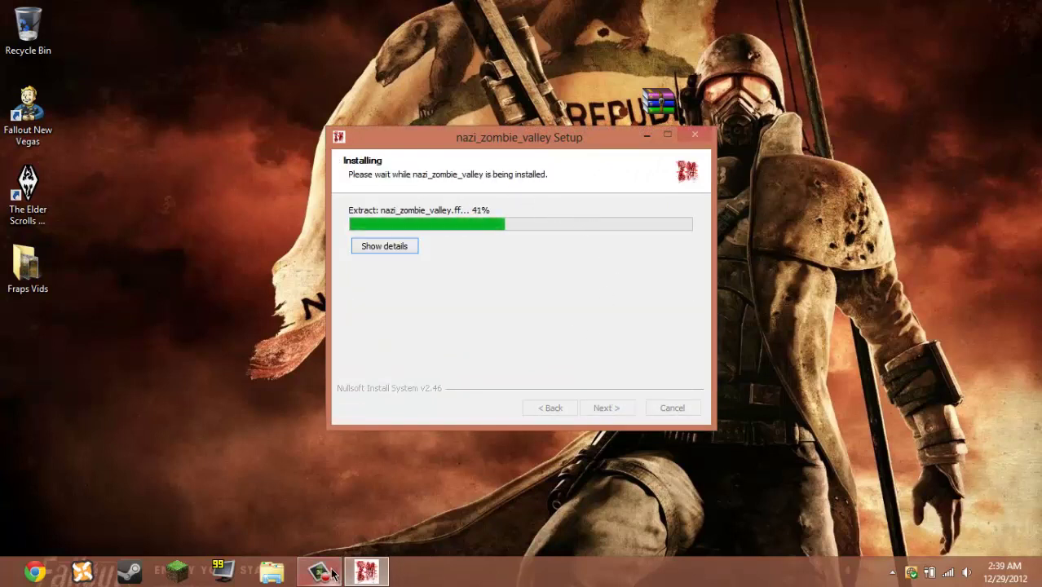
{"action": "mouse_move", "coordinate": [332, 575]}
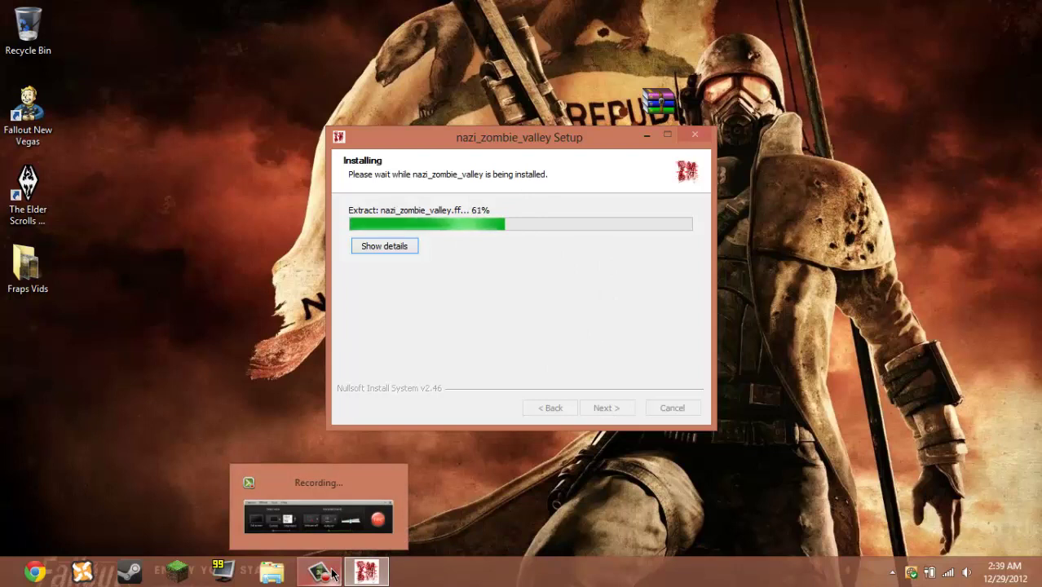
{"action": "left_click", "coordinate": [340, 504]}
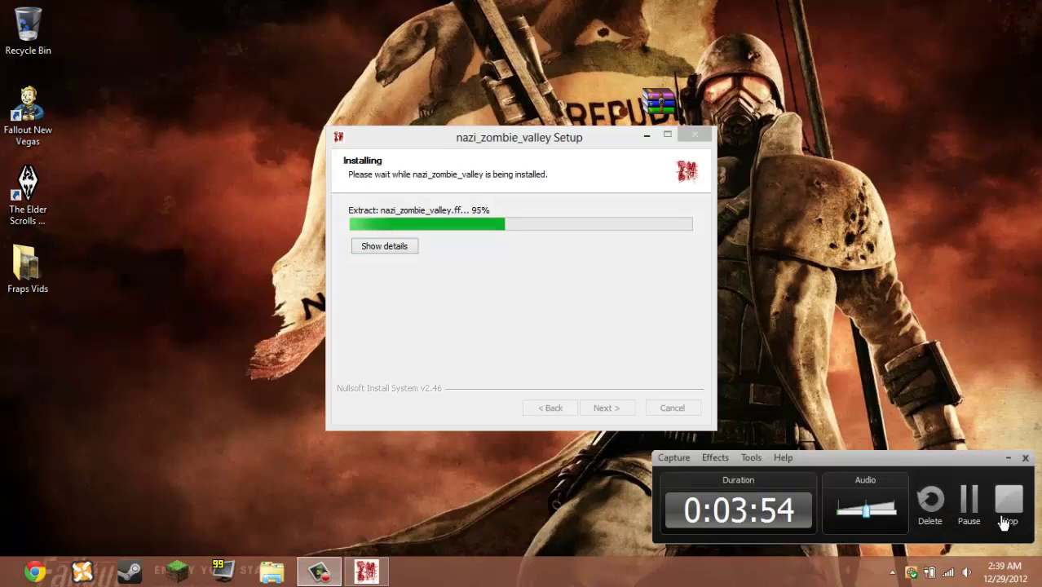